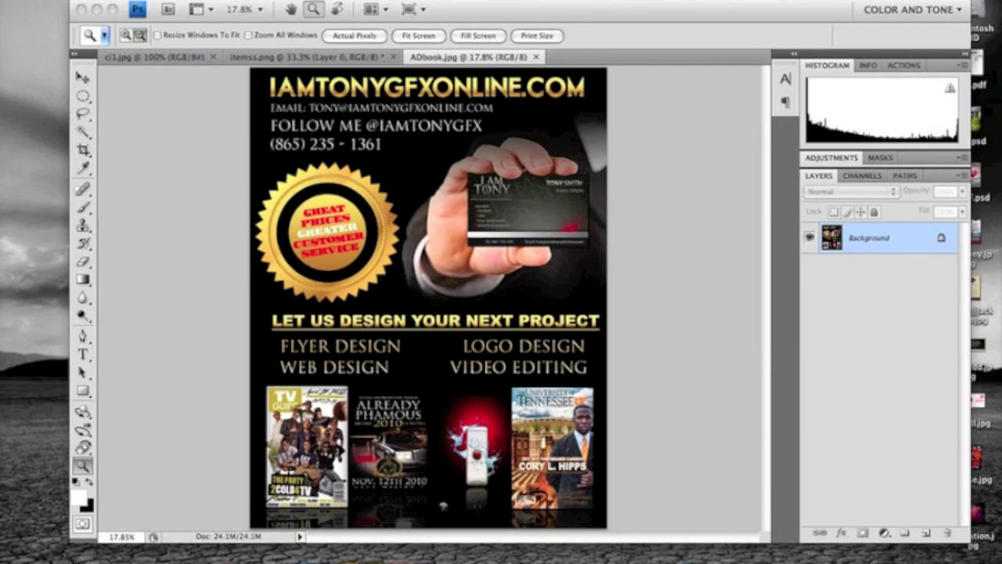
- Create a new blank document 4 inches wide and 6 inches high
click(129, 0)
click(173, 213)
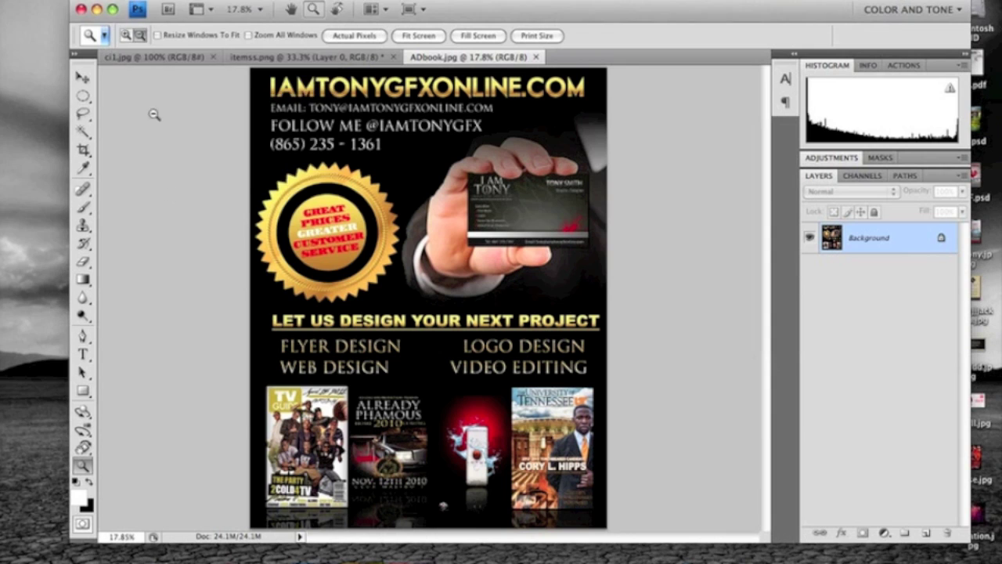
click(128, 2)
click(129, 4)
key(Tab)
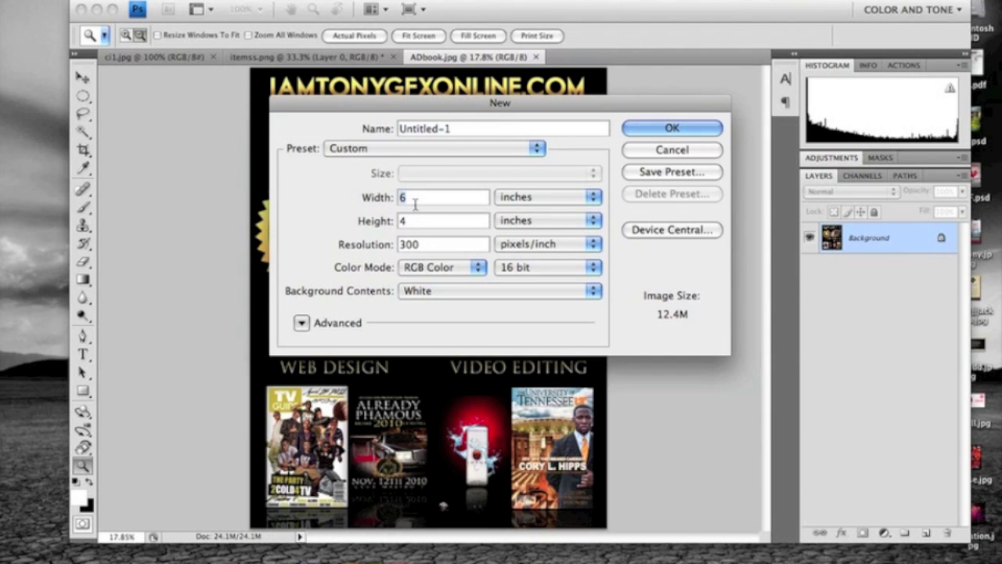
text(4)
key(Tab)
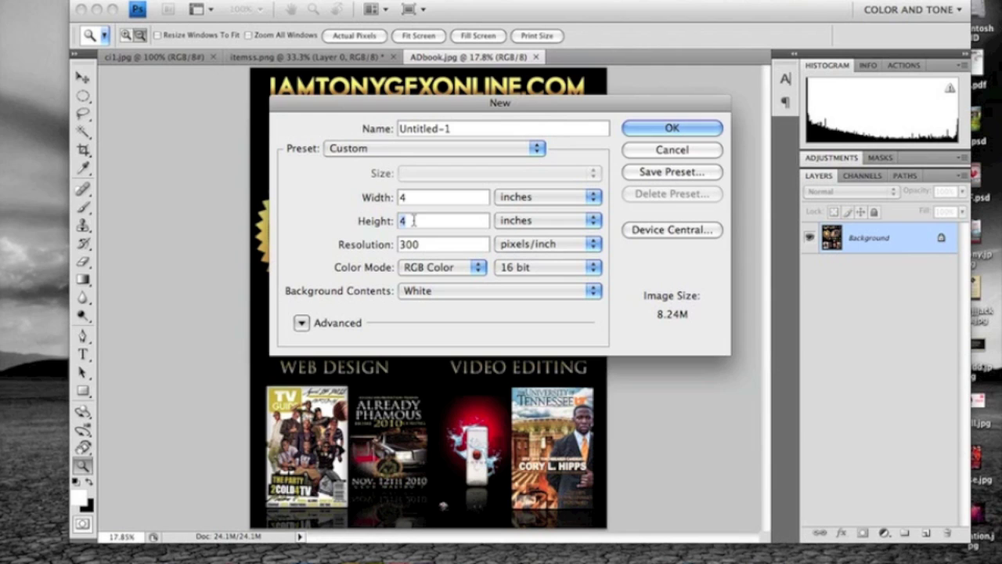
text(6)
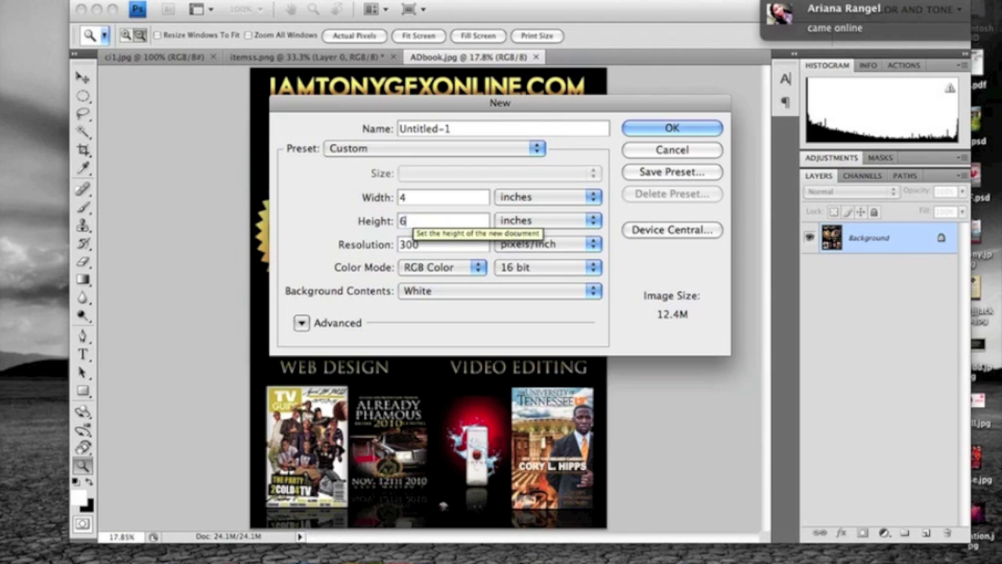
click(660, 129)
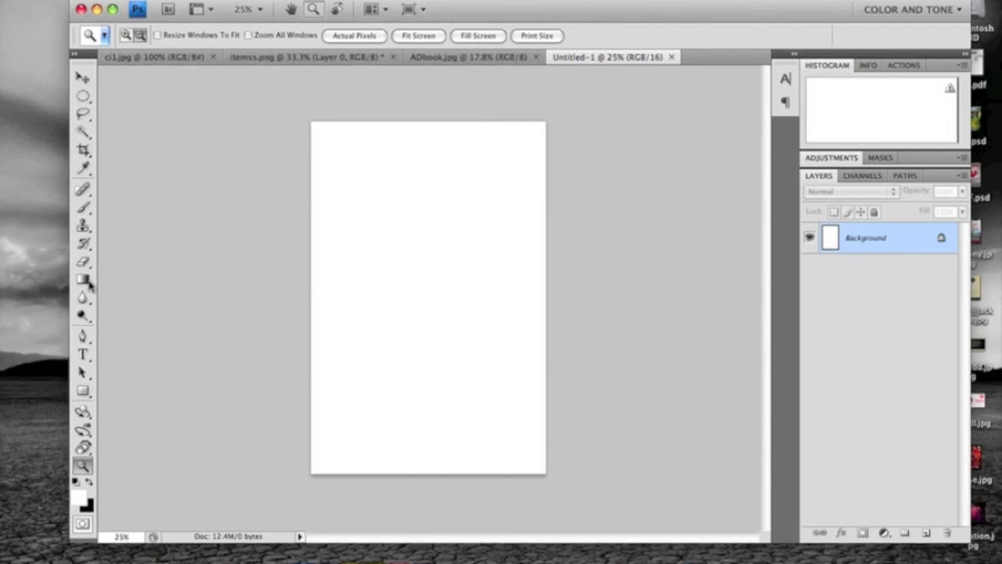
- Set the foreground color to medium gray #848282 and fill the background with the Paint Bucket
click(79, 498)
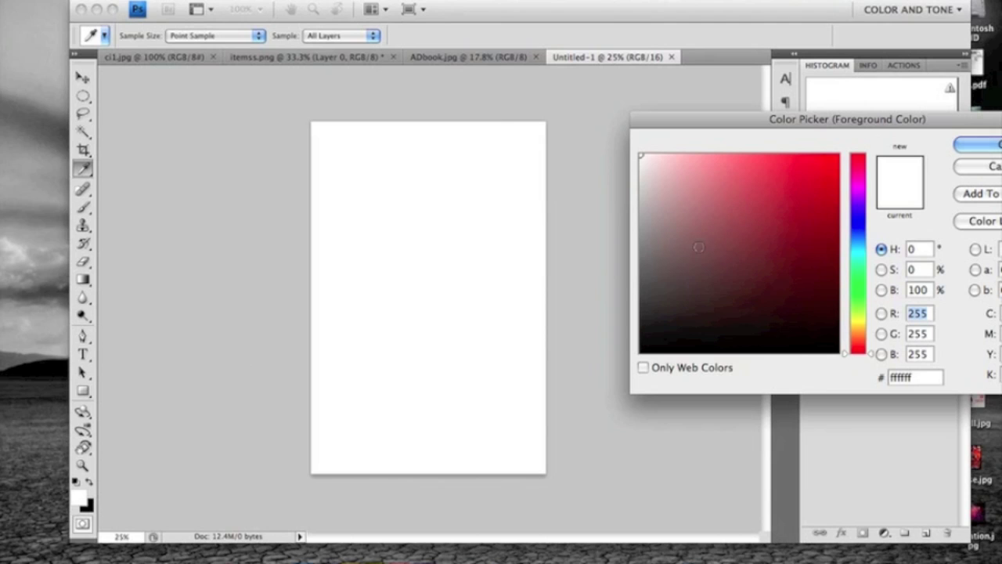
drag(655, 270, 642, 250)
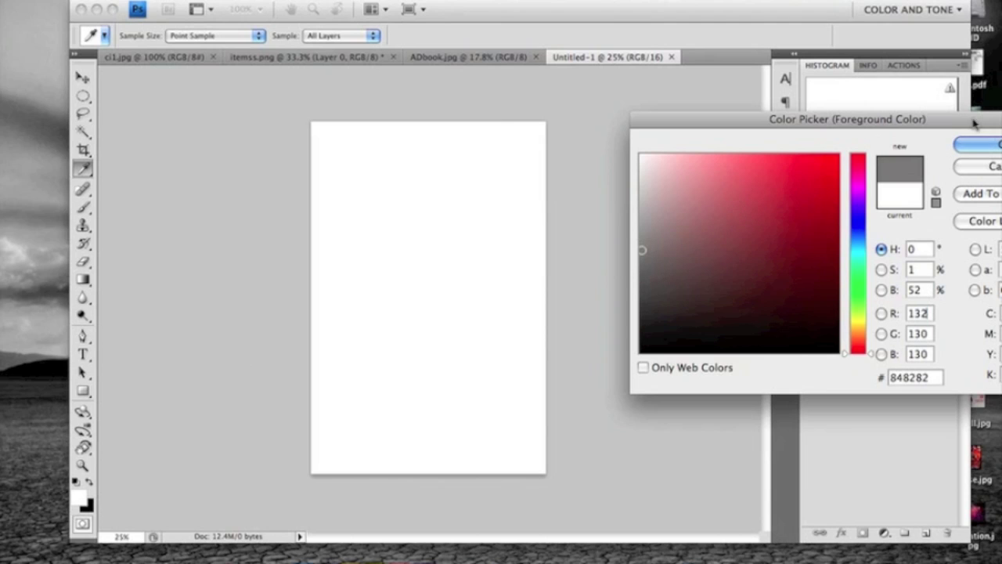
click(982, 144)
drag(85, 279, 119, 290)
click(369, 221)
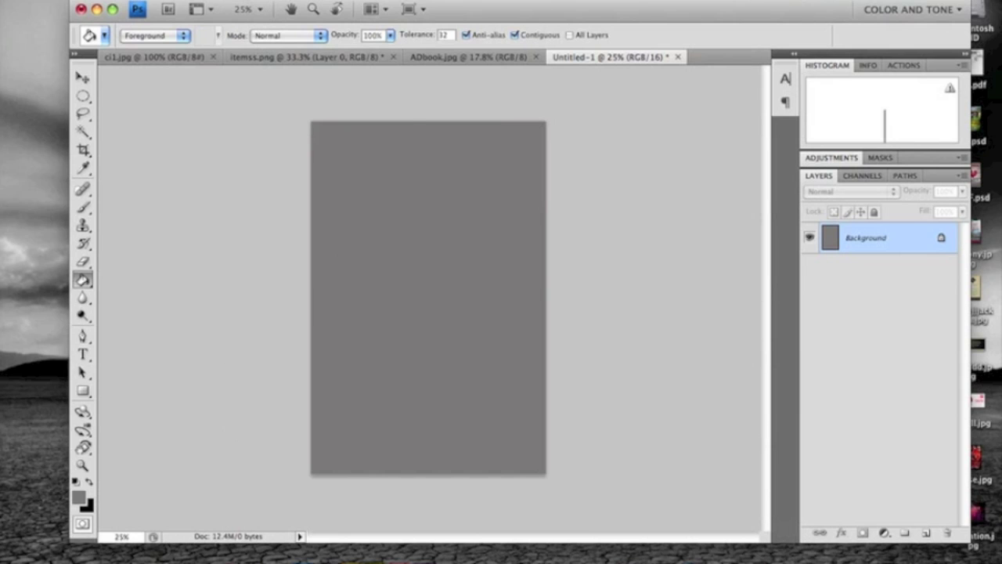
- Add a new empty layer above the background and set the foreground color to white
click(249, 2)
mouse_move(365, 4)
click(450, 3)
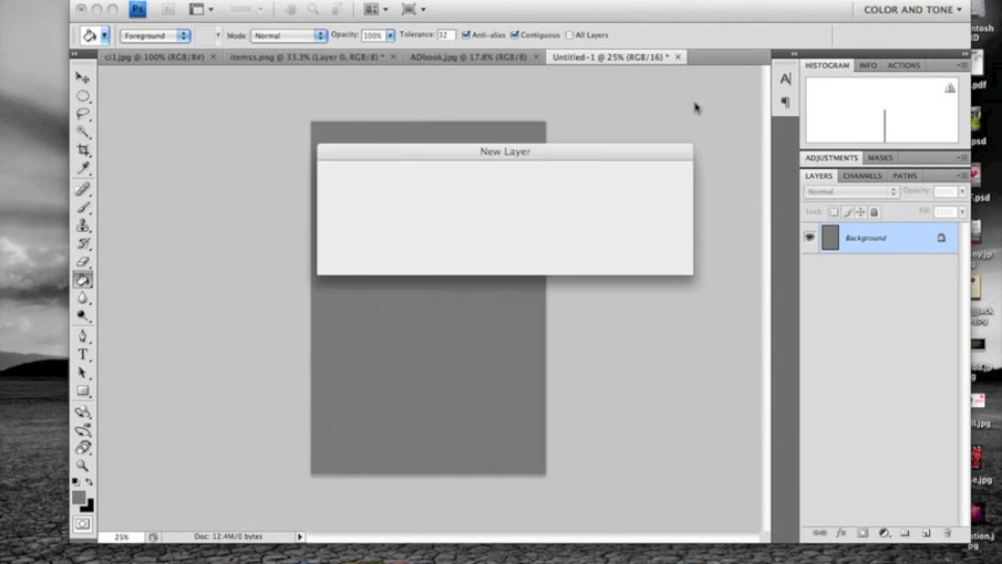
click(659, 177)
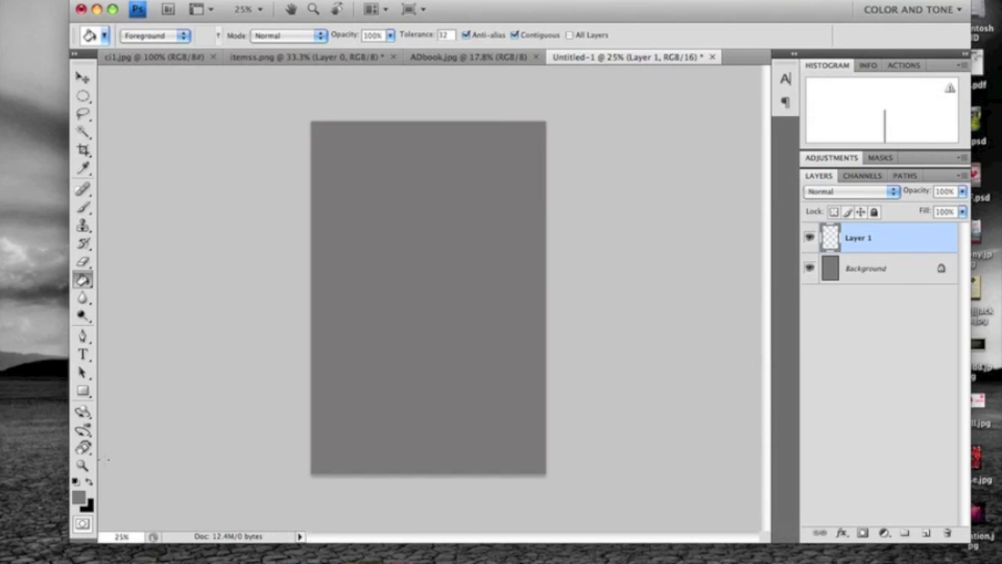
click(76, 481)
click(90, 481)
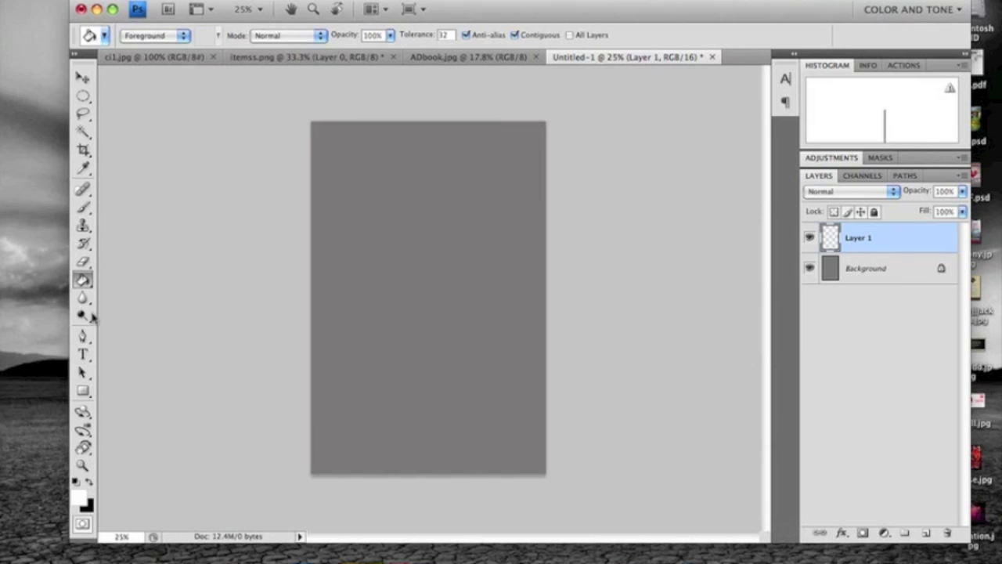
- Choose a soft round brush, enlarge it to 164 px, and try a dab at the canvas center, undoing it
click(83, 207)
click(170, 35)
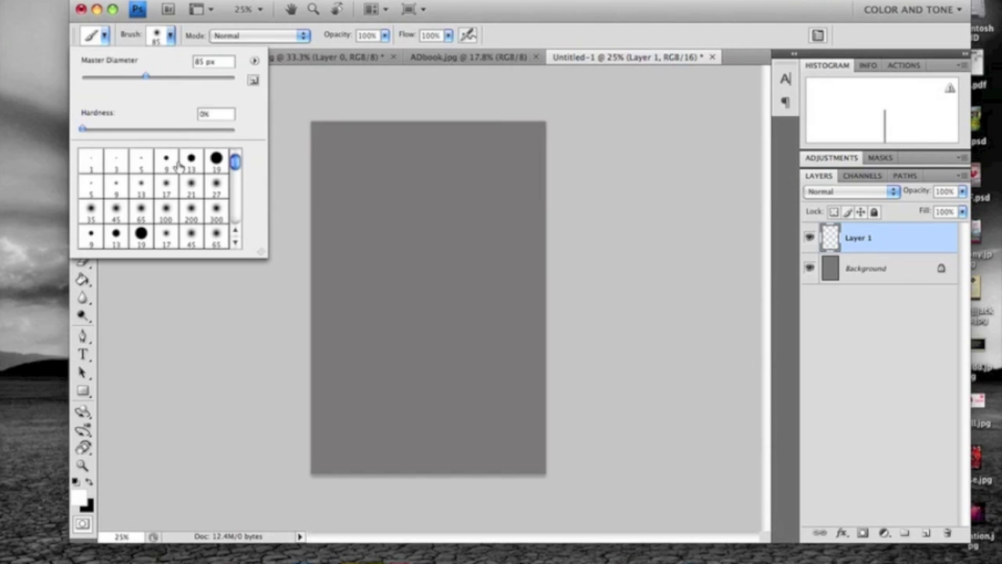
click(216, 187)
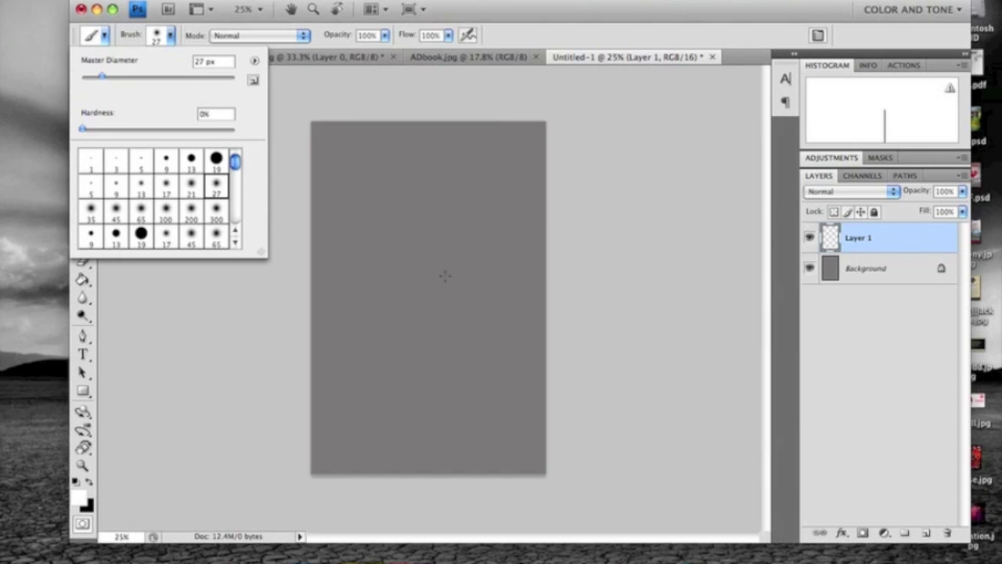
drag(174, 77, 182, 77)
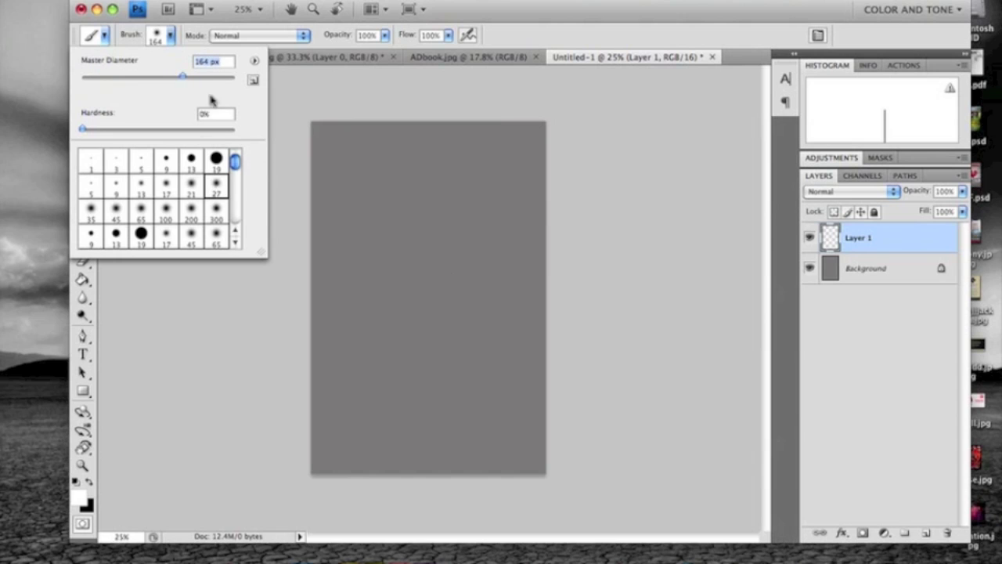
click(425, 274)
key(super+z)
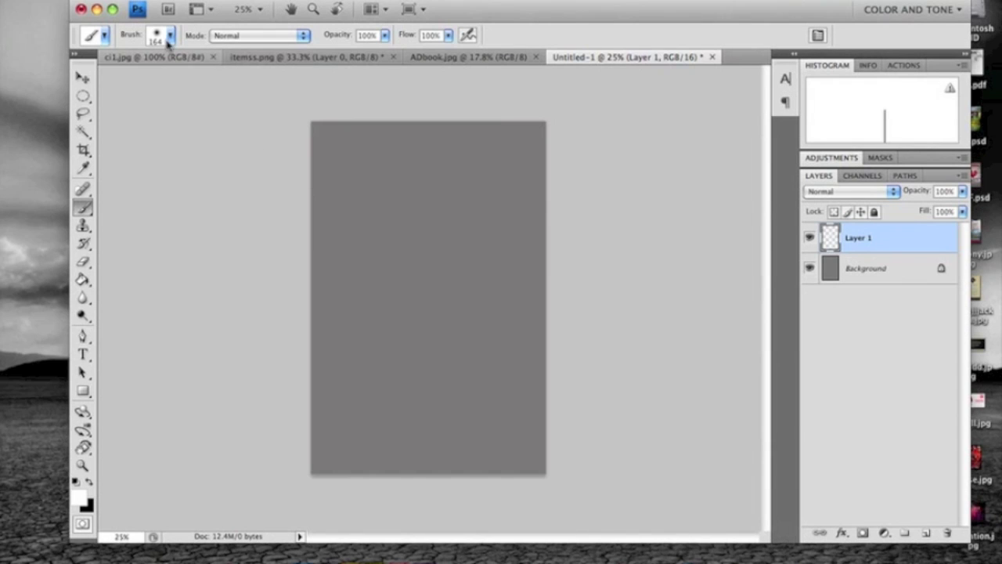
- Try a white dab at the canvas center with the brush diameter at 960 px and undo it
click(169, 35)
click(227, 78)
click(414, 280)
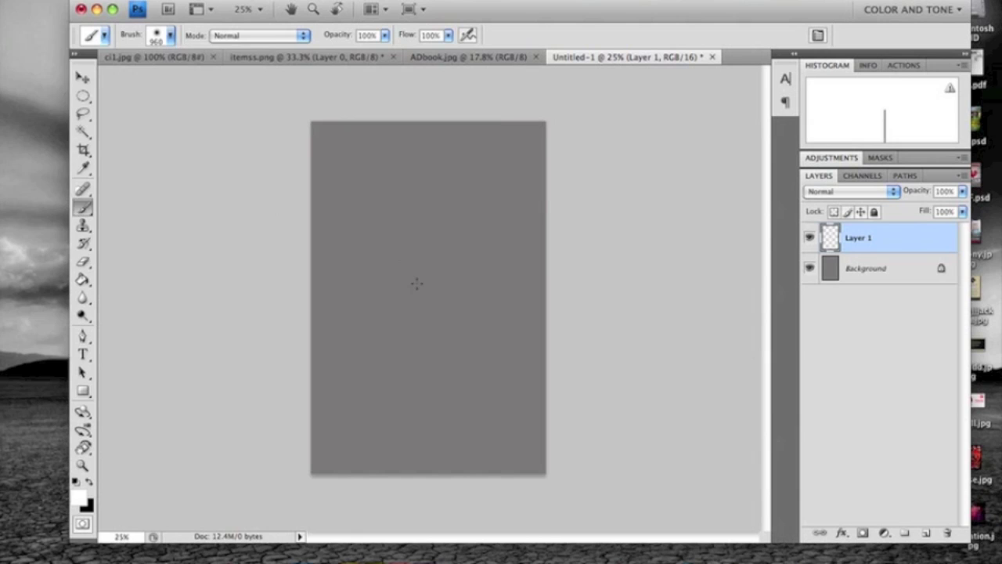
click(417, 283)
key(super+z)
- Set the brush diameter to 1399 px and paint a soft white glow at the canvas center
click(169, 35)
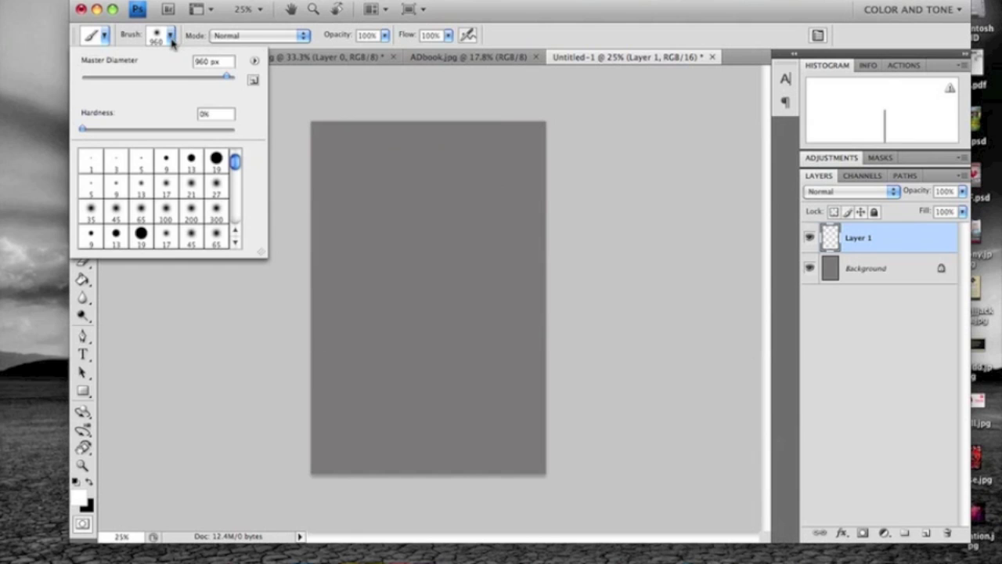
click(228, 79)
drag(228, 78, 230, 79)
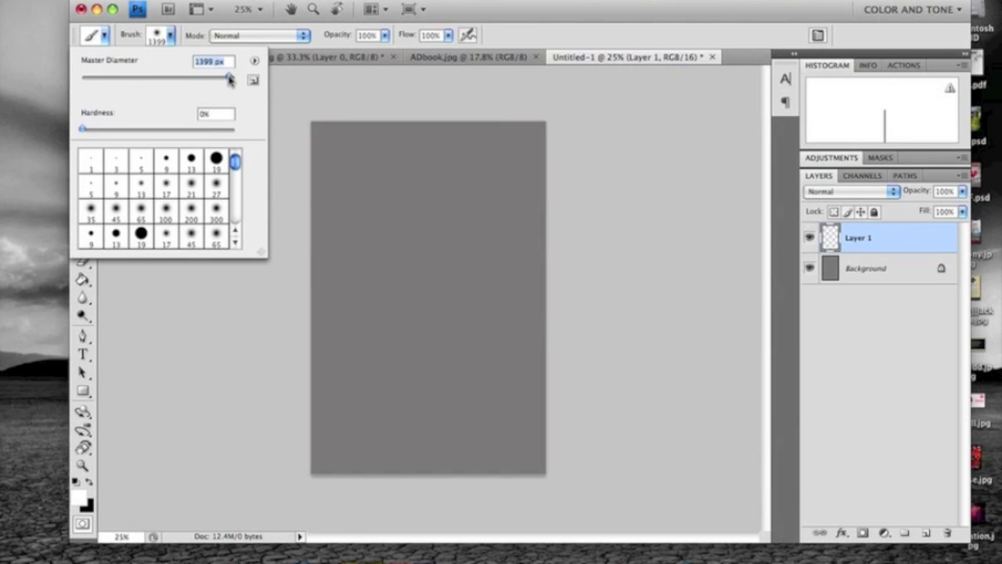
click(423, 288)
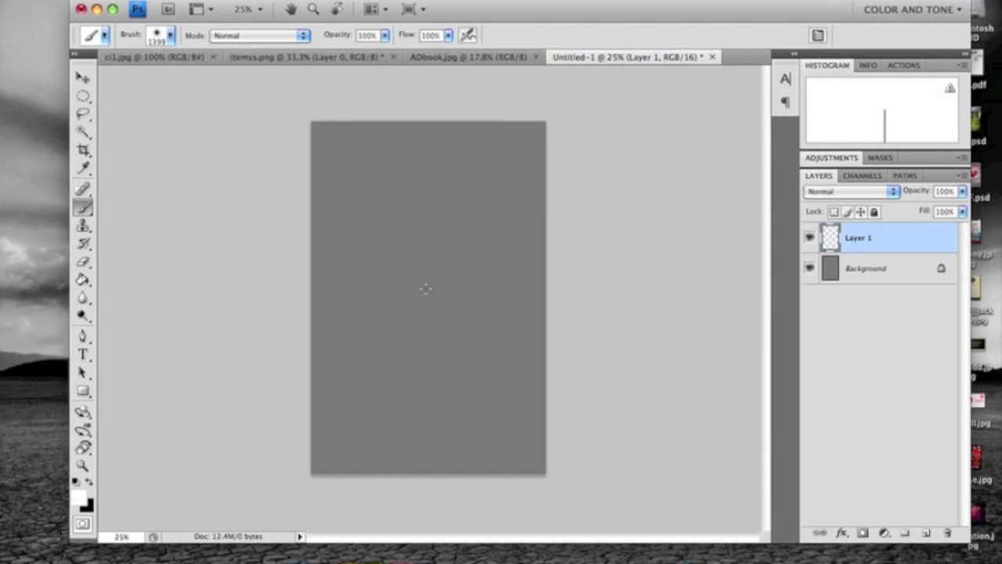
click(425, 288)
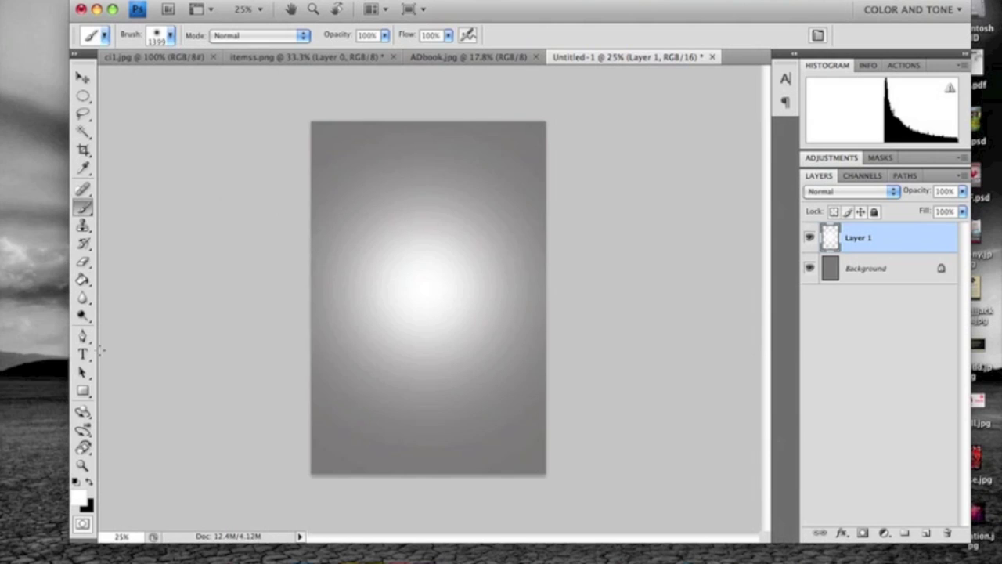
- Draw a text box across the upper part of the canvas and enter the title THE ZINE
key(t)
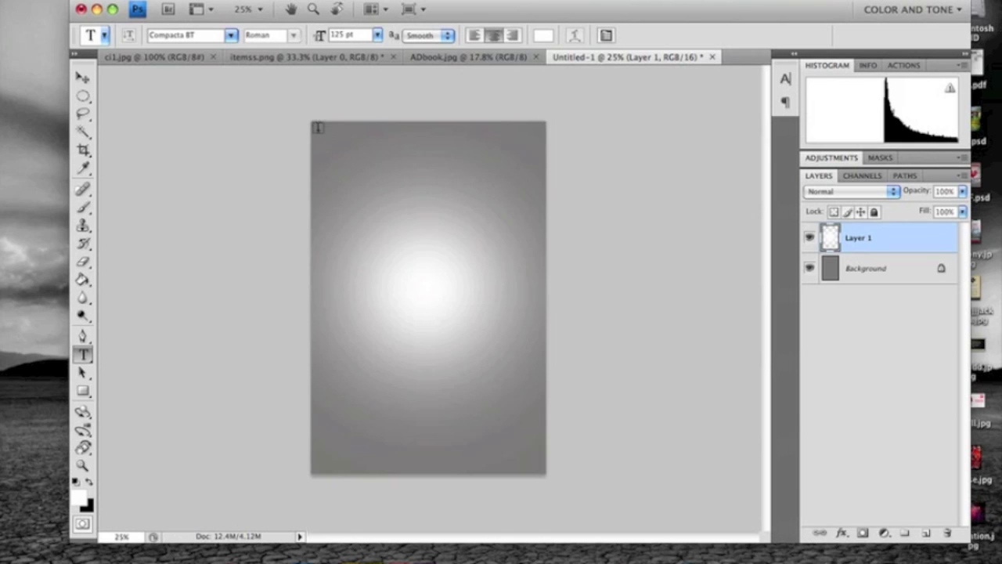
drag(320, 134, 538, 226)
text(THE ZIN)
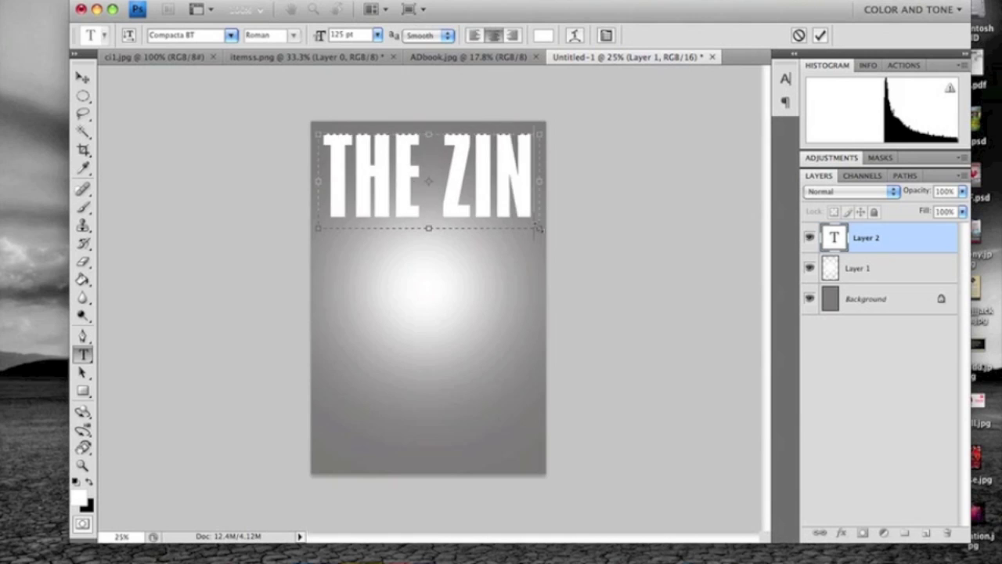
key(BackSpace)
key(BackSpace)
key(BackSpace)
key(BackSpace)
- Select the whole title text and reduce its font size to 65 pt
key(super+a)
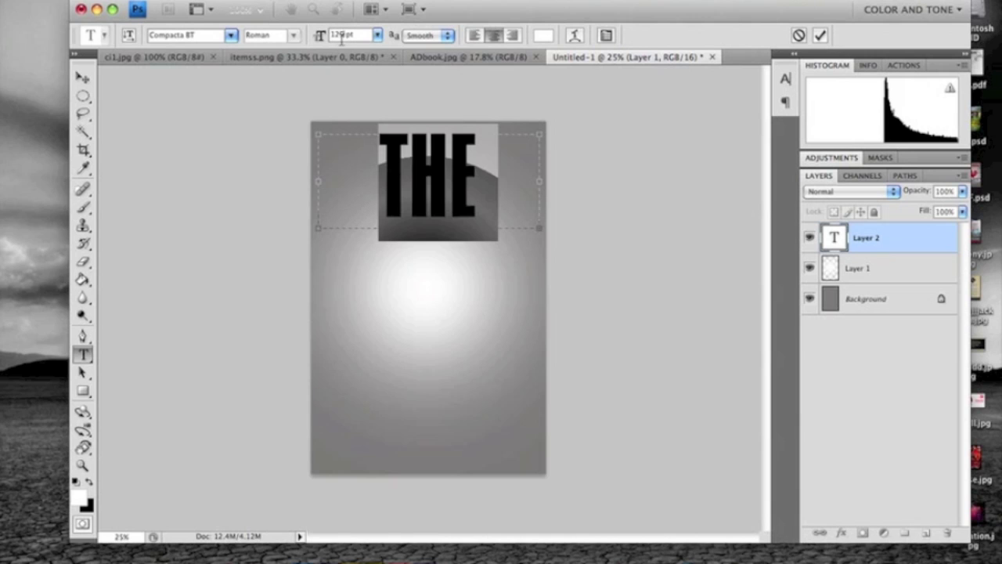
key(Down)
key(Down)
key(Down)
key(Down)
key(Down)
key(Down)
key(Down)
key(Down)
key(Down)
key(Down)
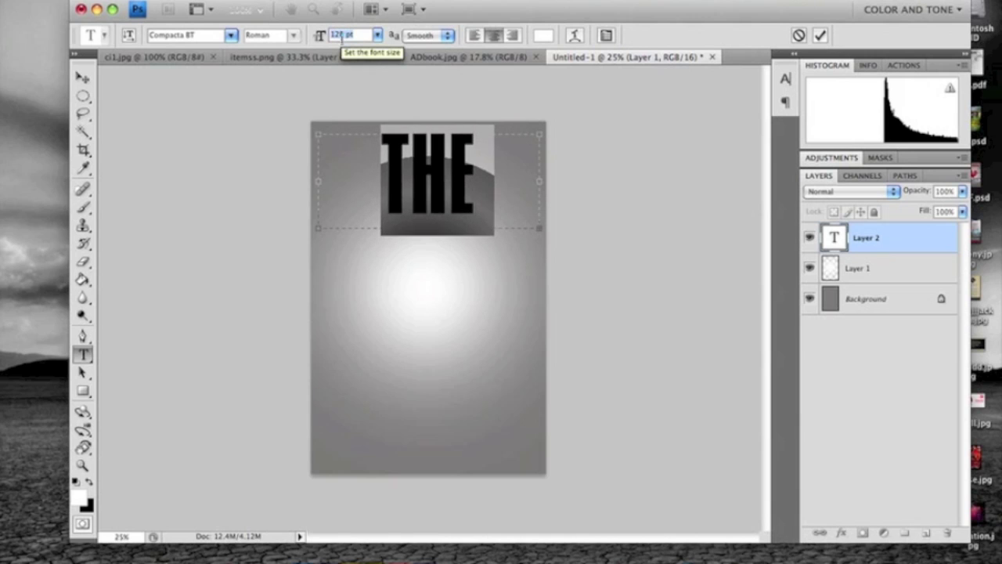
key(Down)
key(Down)
key(Down)
key(Down)
key(Down)
key(Down)
key(Down)
key(Down)
key(Down)
key(Down)
key(Down)
key(Down)
key(Down)
key(Down)
key(Down)
key(Down)
key(Down)
key(Down)
key(Down)
key(Down)
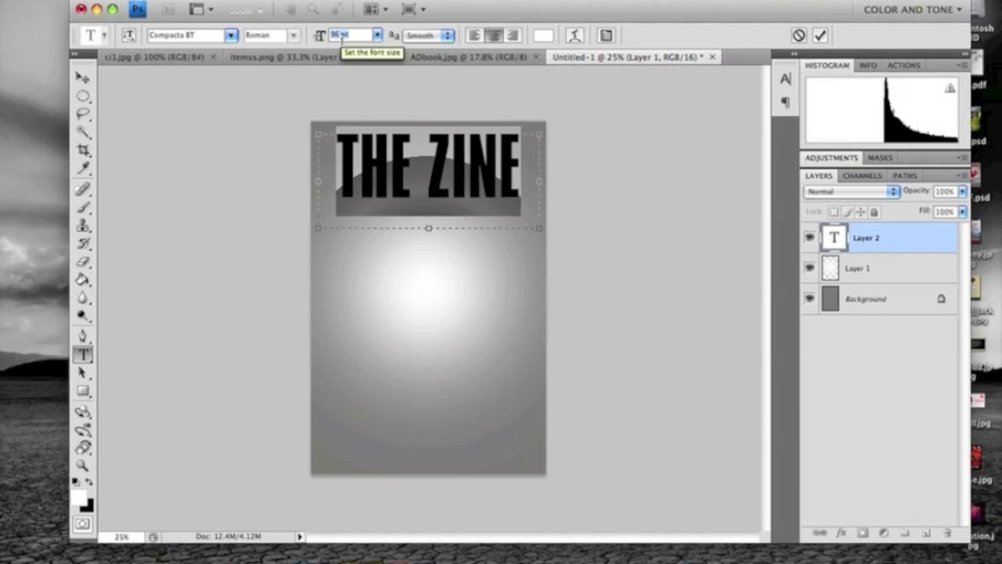
key(Down)
key(Down)
key(Down)
key(Down)
key(Down)
key(Down)
key(Down)
key(Down)
key(Down)
key(Down)
key(Down)
key(Down)
key(Down)
key(Down)
key(Down)
key(Down)
key(Down)
key(Down)
key(Down)
key(Down)
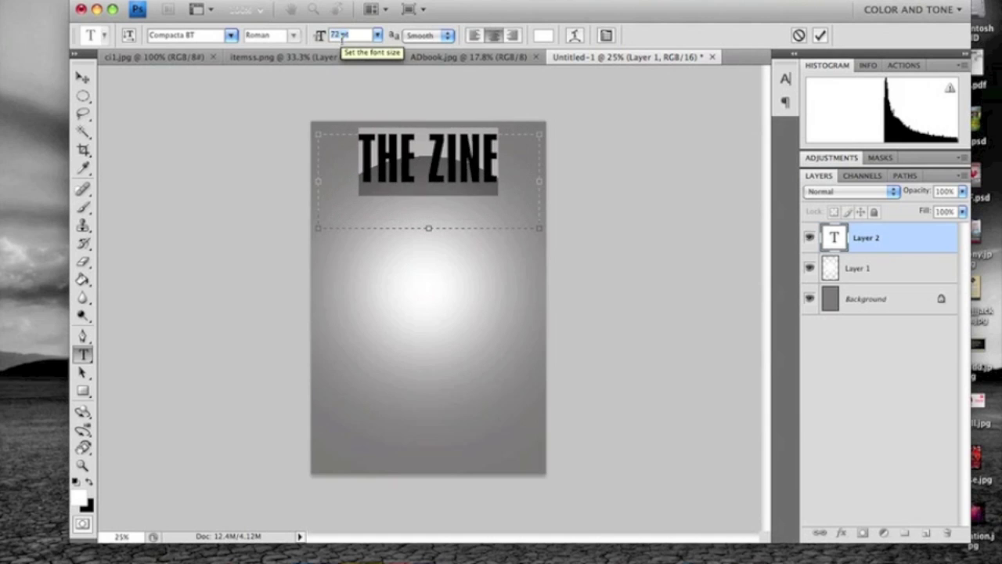
key(Down)
key(Down)
- Change the title's font to Arial Black
click(221, 37)
text(a dripping marker)
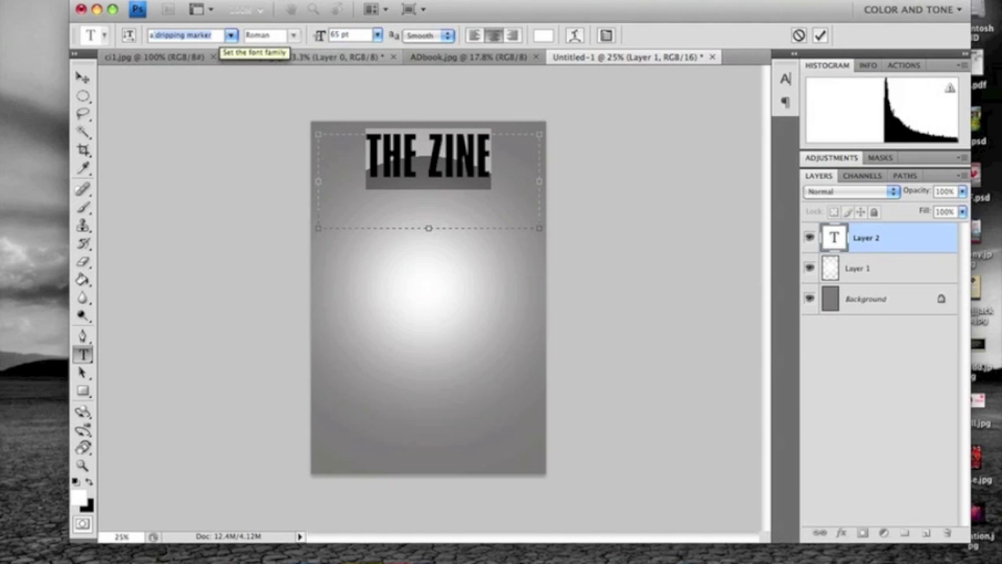
click(231, 36)
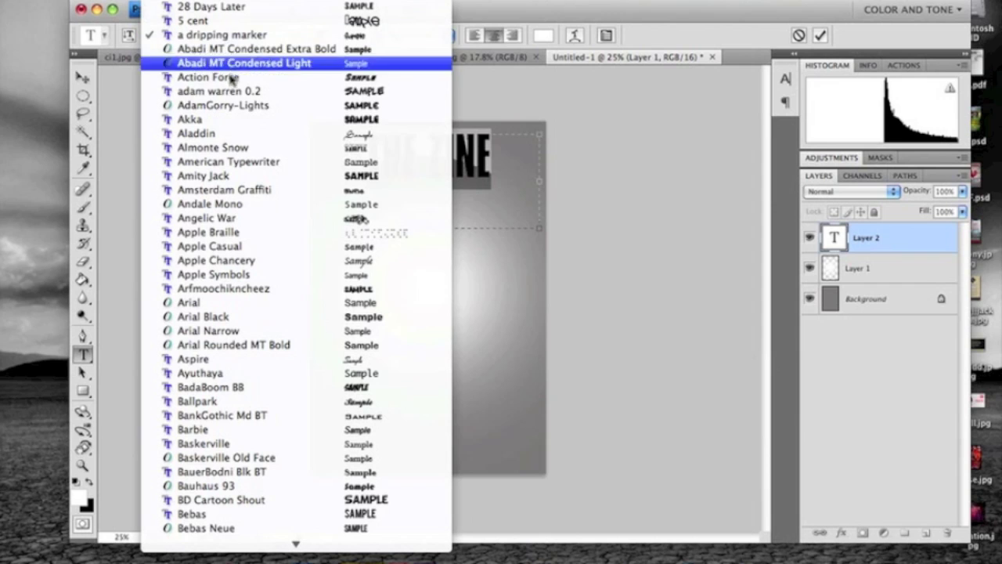
click(222, 317)
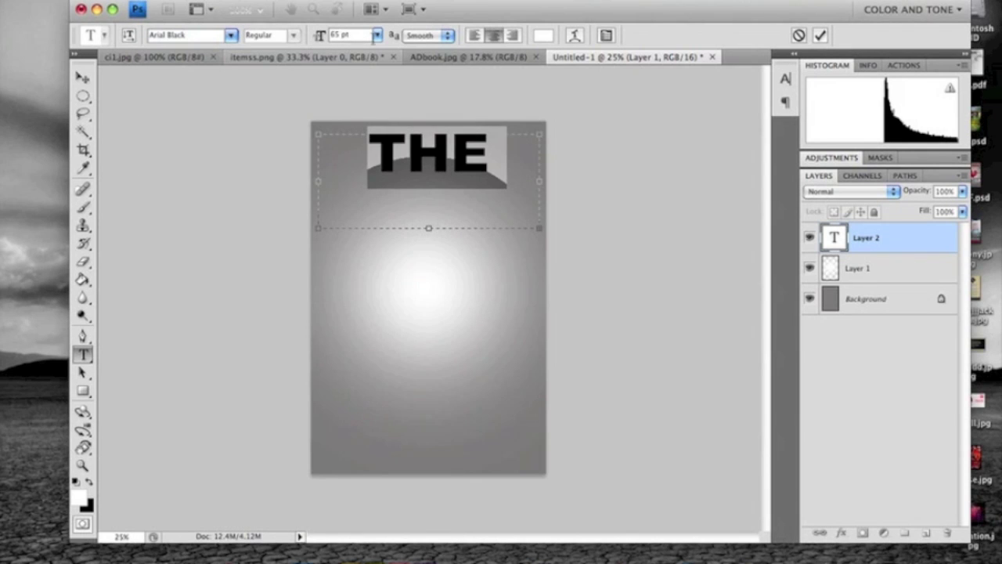
- Show the character settings and tighten the title's tracking to -40
click(606, 35)
click(720, 130)
key(Down)
key(Down)
key(Down)
key(Down)
key(Down)
key(Up)
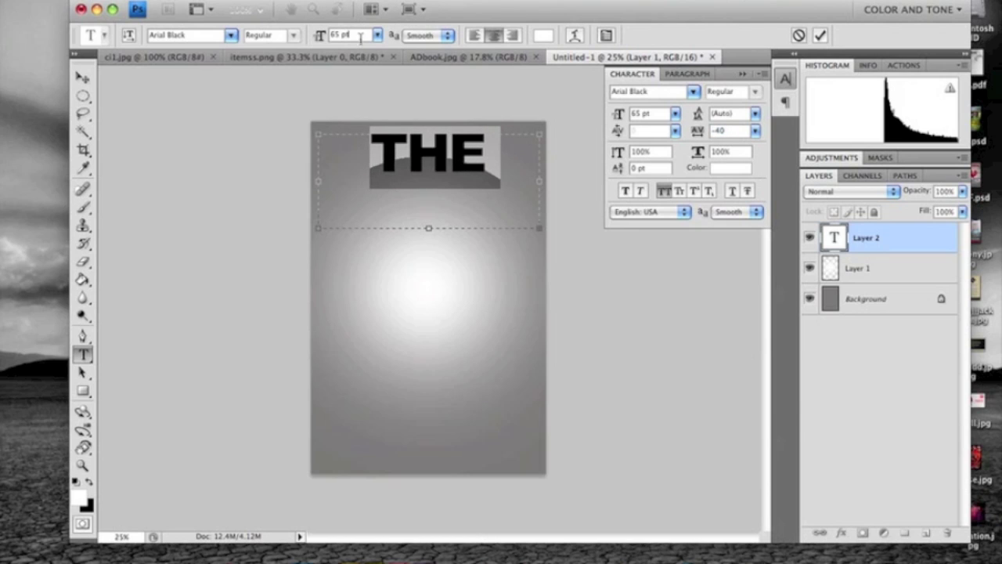
- Reduce the title's font size to 50 pt and move the title slightly down from the page's upper edge
key(Down)
key(Down)
key(Down)
key(Down)
key(Down)
key(Down)
key(Down)
key(Down)
key(Down)
key(Down)
key(Down)
key(Down)
key(Down)
key(Down)
key(Down)
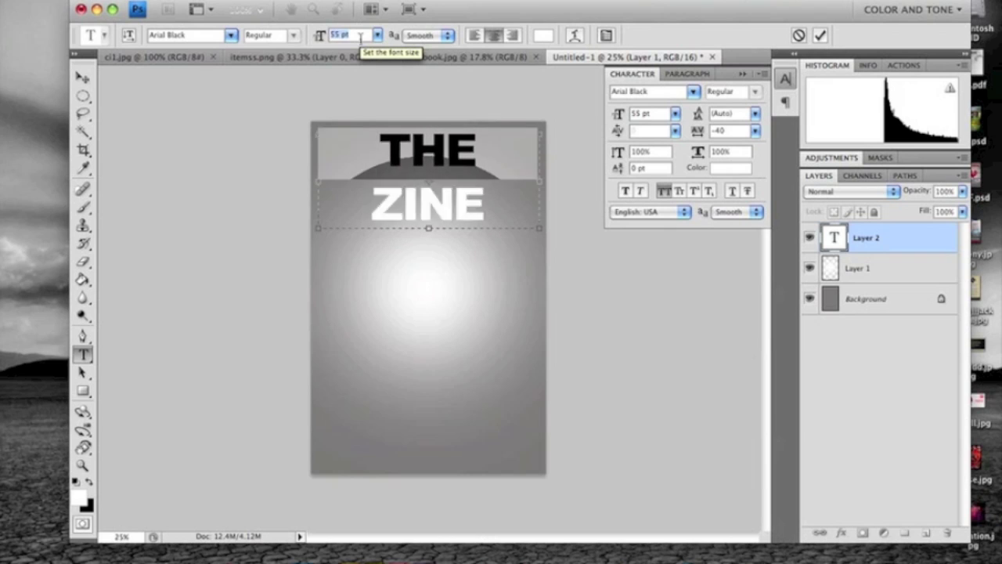
click(82, 76)
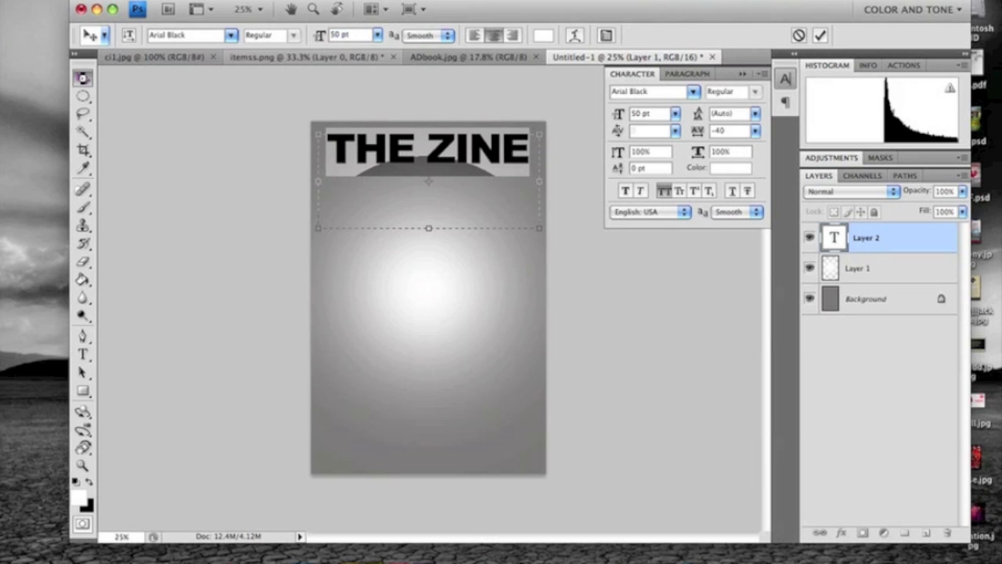
drag(444, 143, 444, 158)
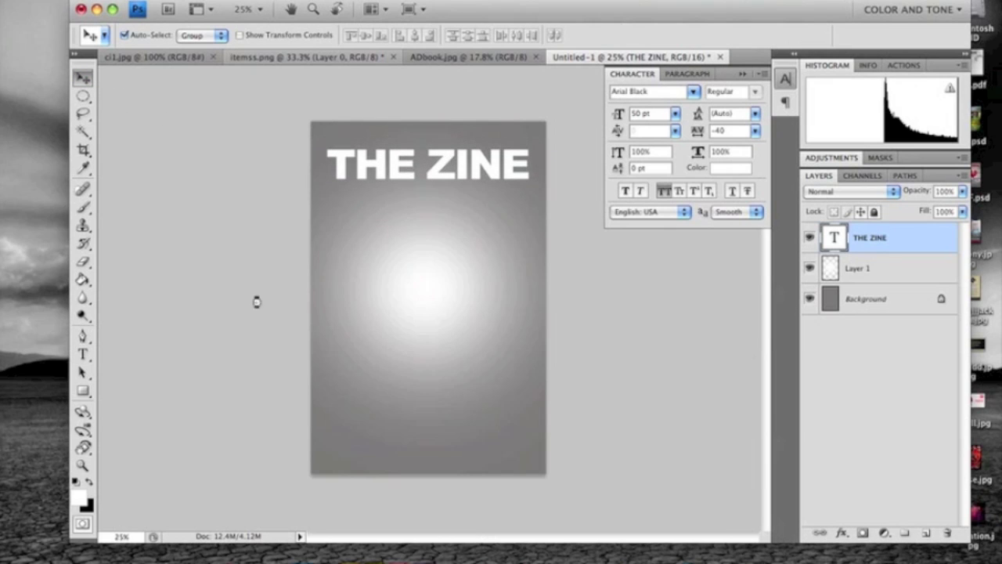
- Draw a second text box across the middle of the page and set its font to BankGothic Md BT
click(83, 354)
drag(327, 268, 540, 301)
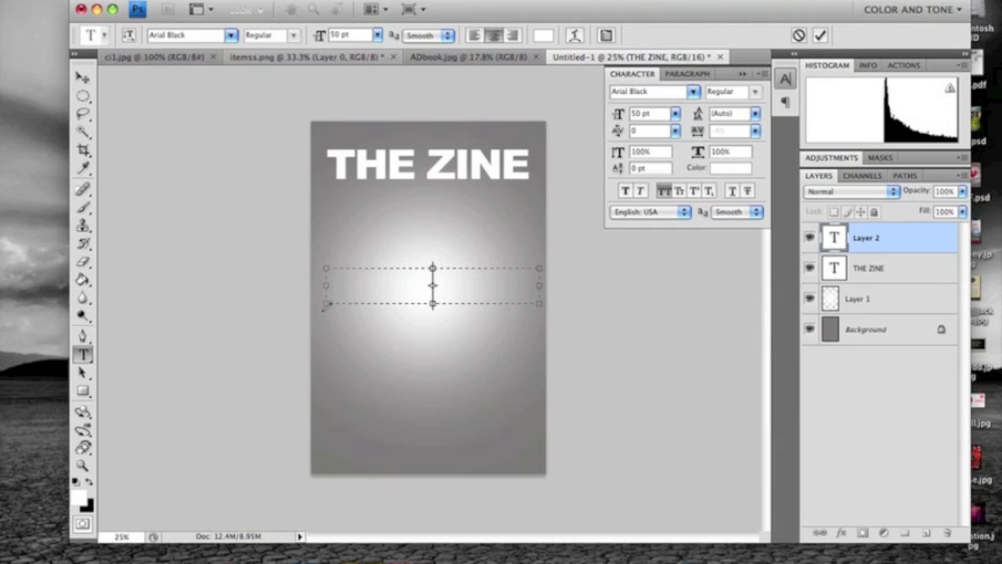
drag(323, 307, 318, 305)
click(192, 36)
text(bank)
key(Return)
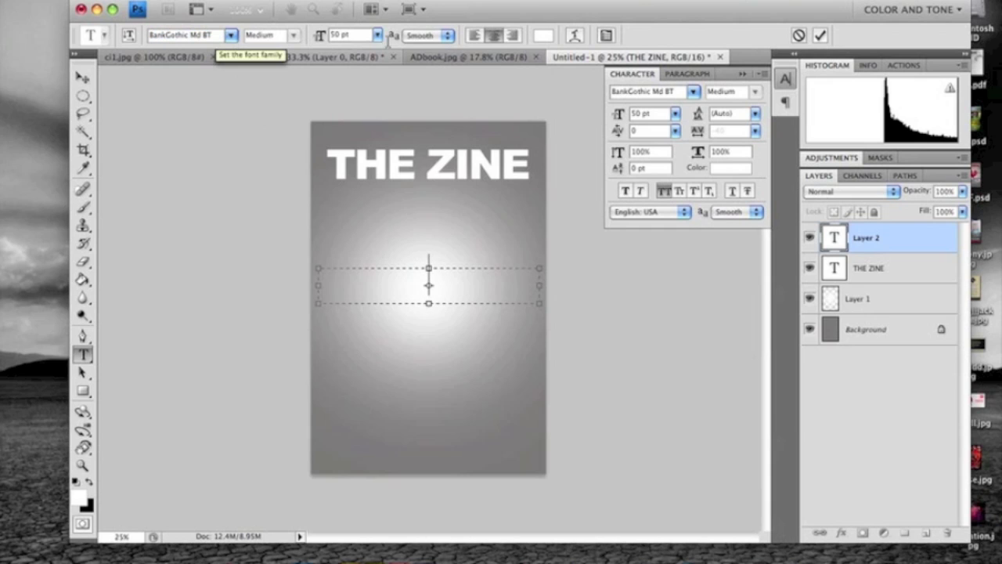
- Enter the tagline PITTSBURG'S FINEST in 10 pt black text inside the text box across the page's middle
click(378, 35)
click(370, 102)
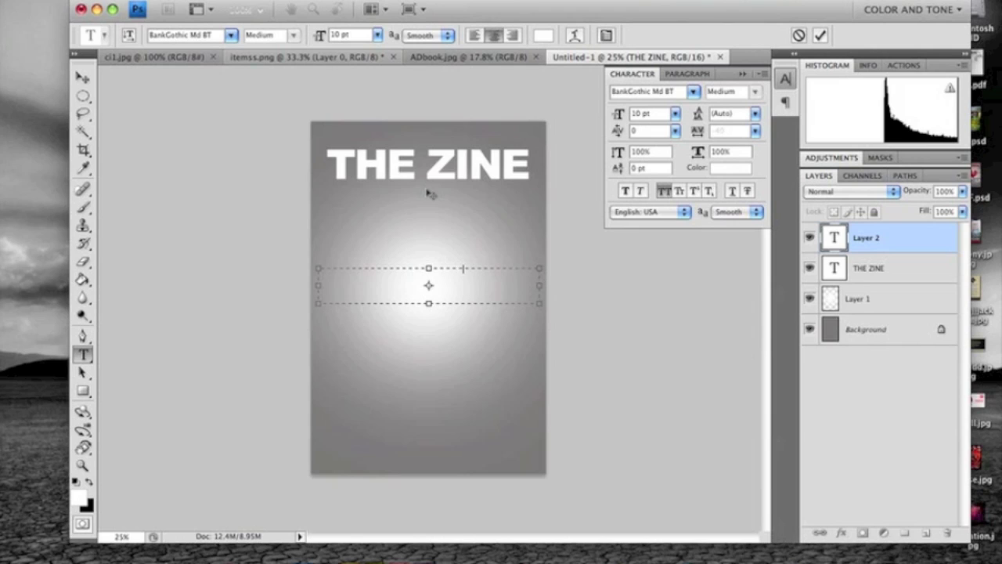
drag(492, 275, 357, 269)
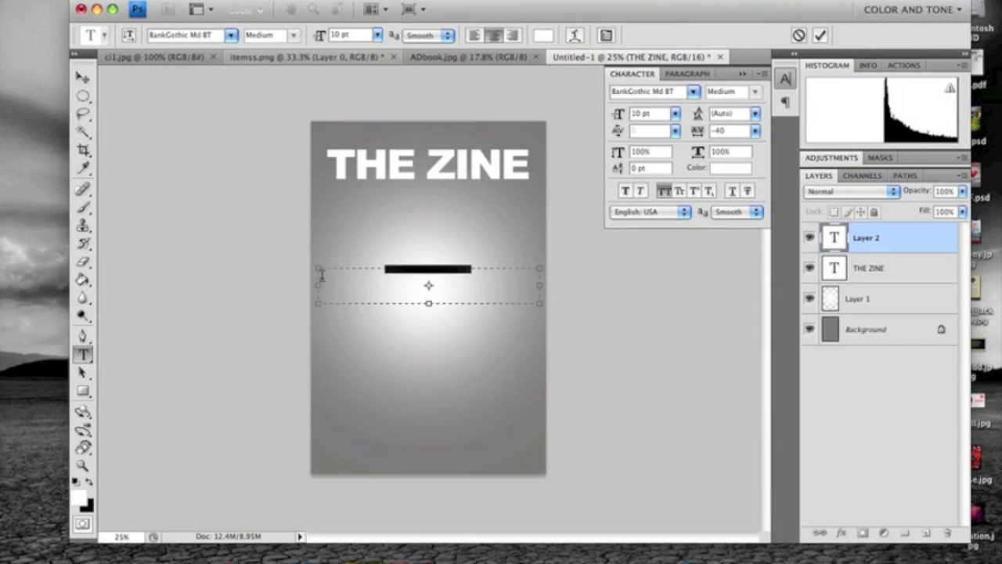
click(89, 483)
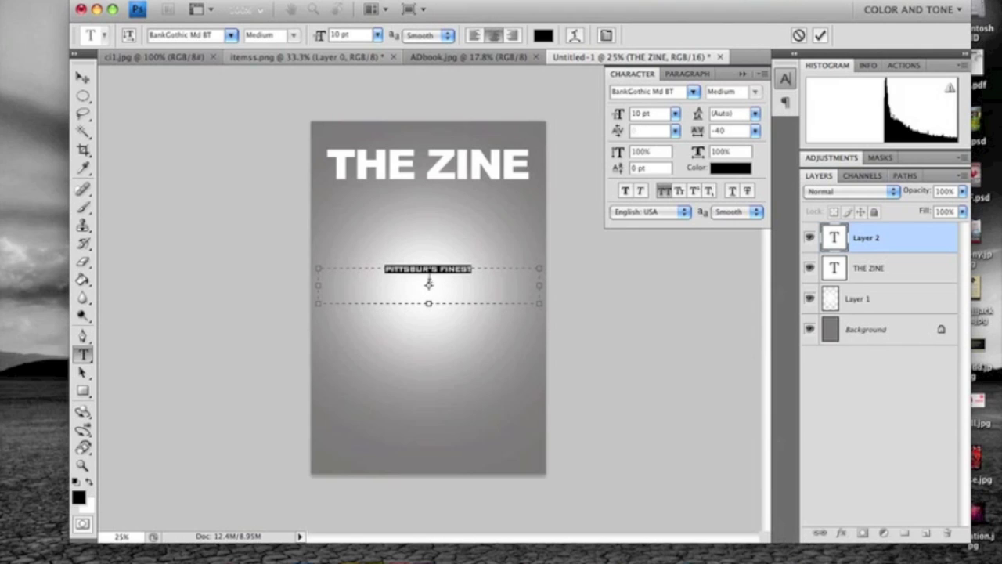
click(428, 273)
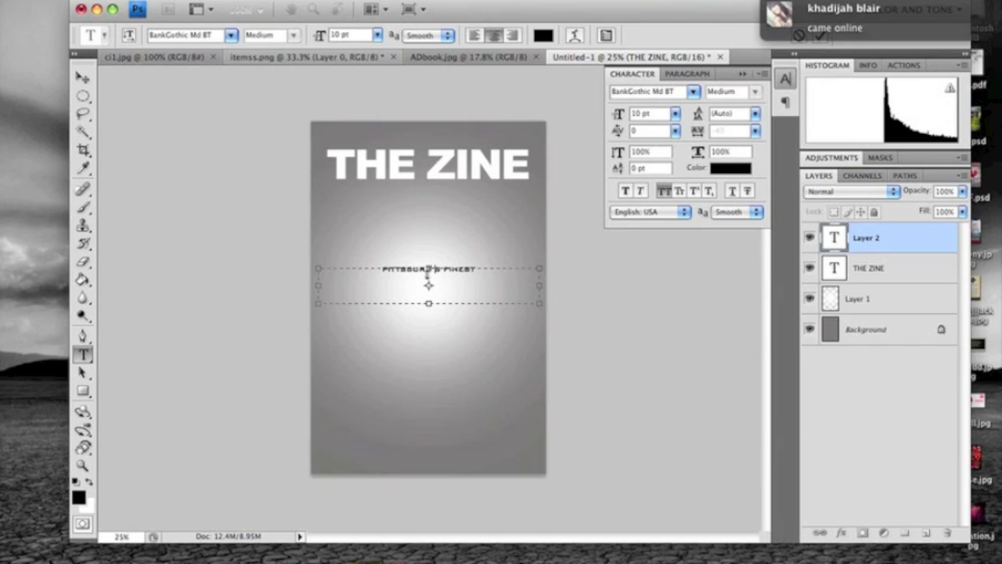
triple_click(438, 274)
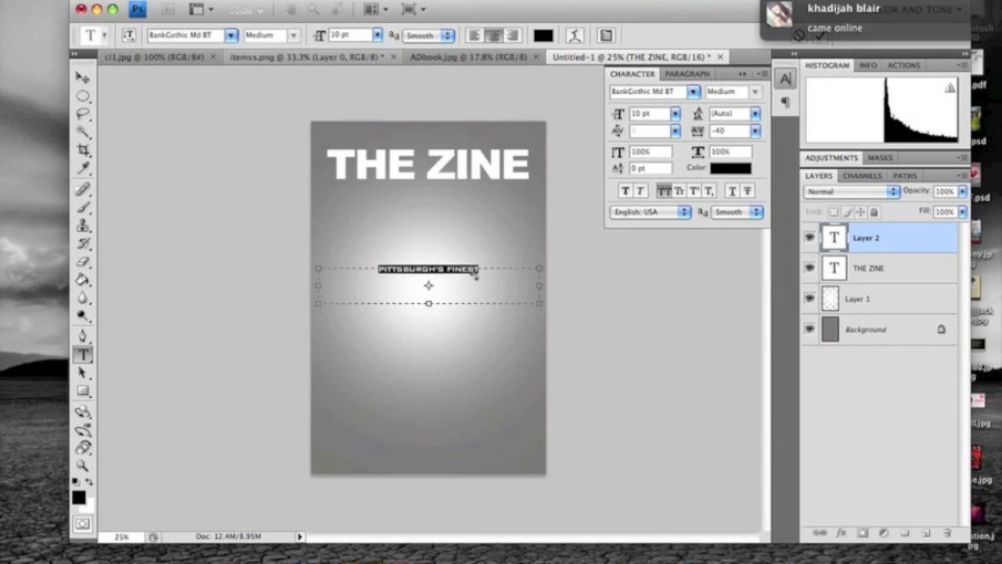
click(433, 272)
key(BackSpace)
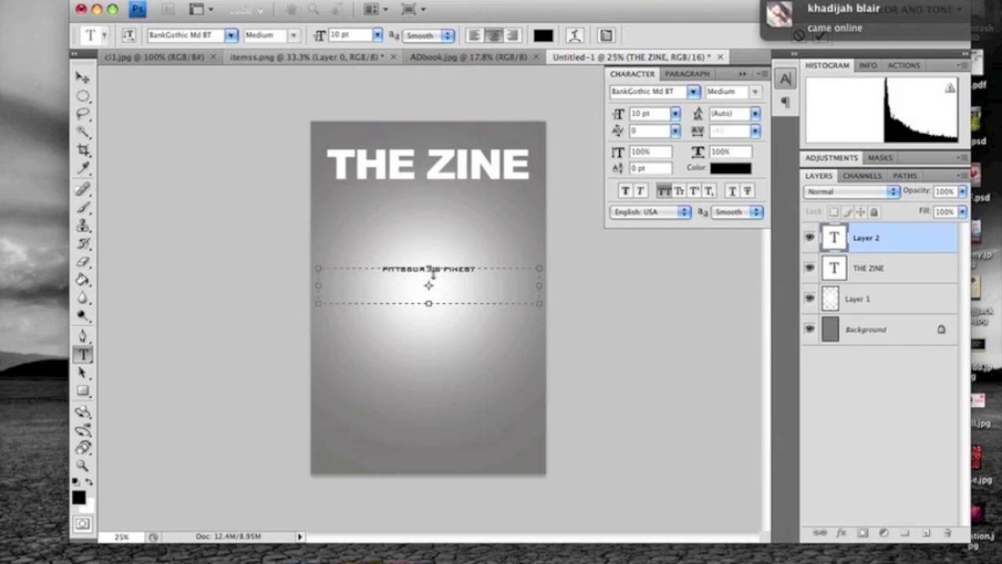
- Set the font size of the whole tagline to 15 pt
key(ctrl+a)
key(Up)
key(Up)
key(Up)
key(Up)
key(Up)
key(Up)
key(Up)
key(Up)
key(Up)
key(Up)
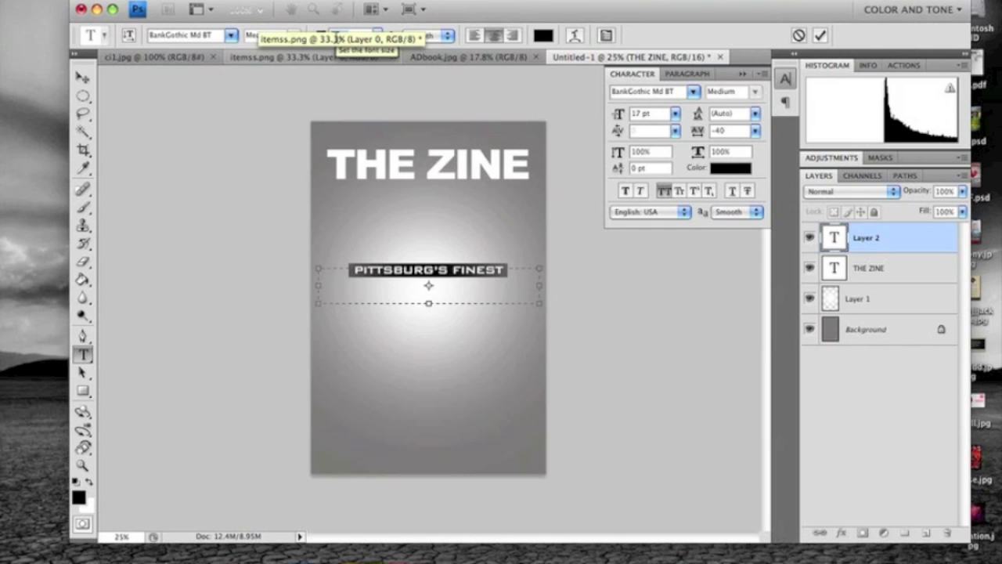
key(Up)
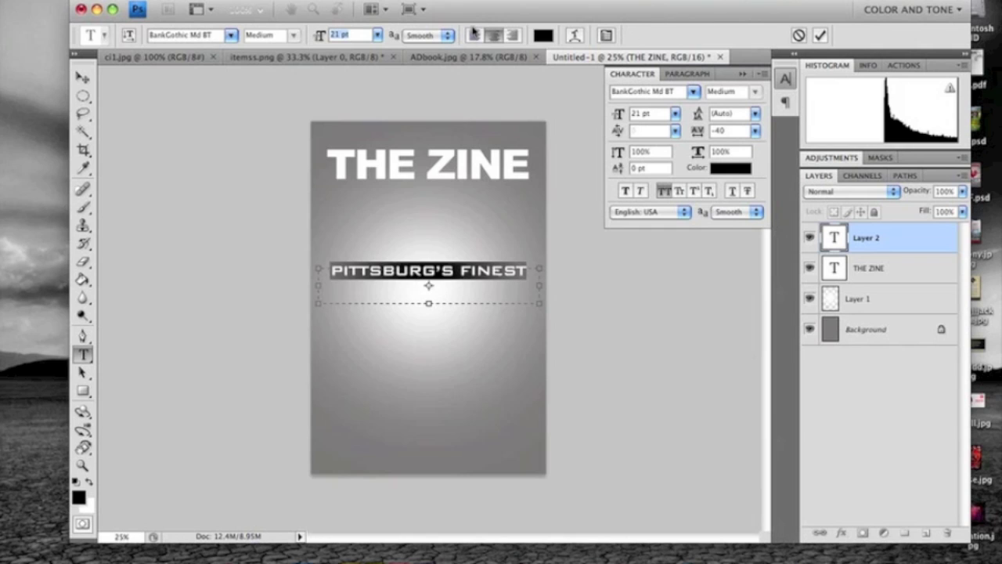
key(Down)
key(Down)
key(Down)
key(Down)
key(Down)
key(Down)
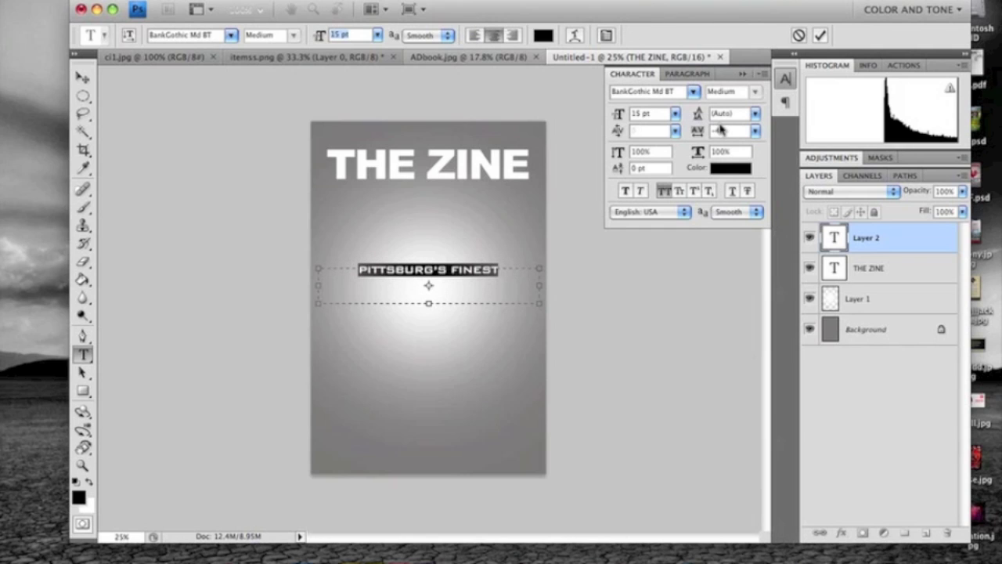
- Widen the tagline's tracking to 240 and move the line directly above THE ZINE title
key(Up)
key(Up)
key(Up)
key(Up)
key(Up)
key(Up)
key(Up)
key(Up)
key(Up)
key(Up)
key(Up)
key(Up)
key(Up)
key(Up)
key(Up)
key(Up)
key(Up)
key(Up)
key(Up)
key(Up)
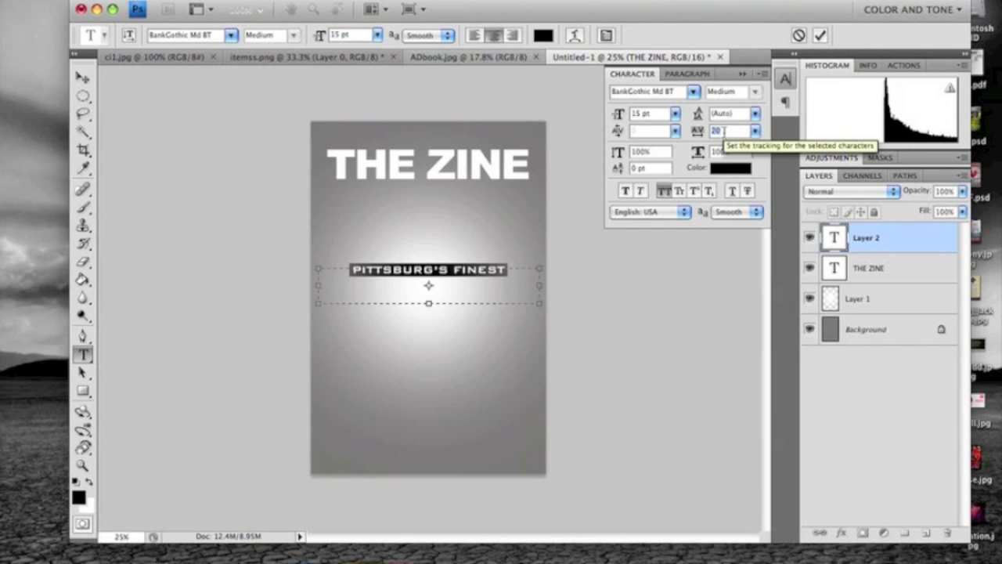
key(Up)
key(Up)
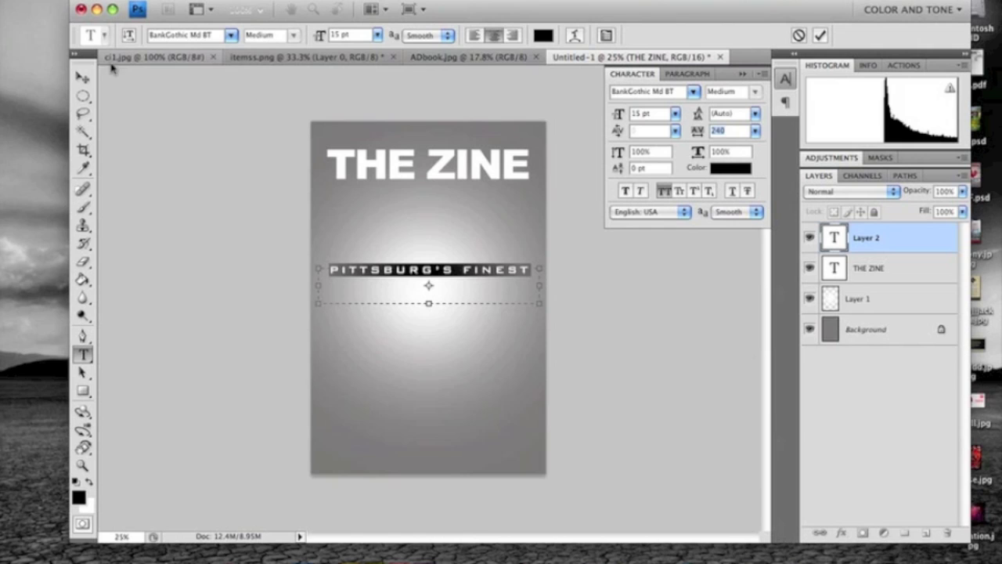
click(82, 78)
drag(428, 270, 425, 144)
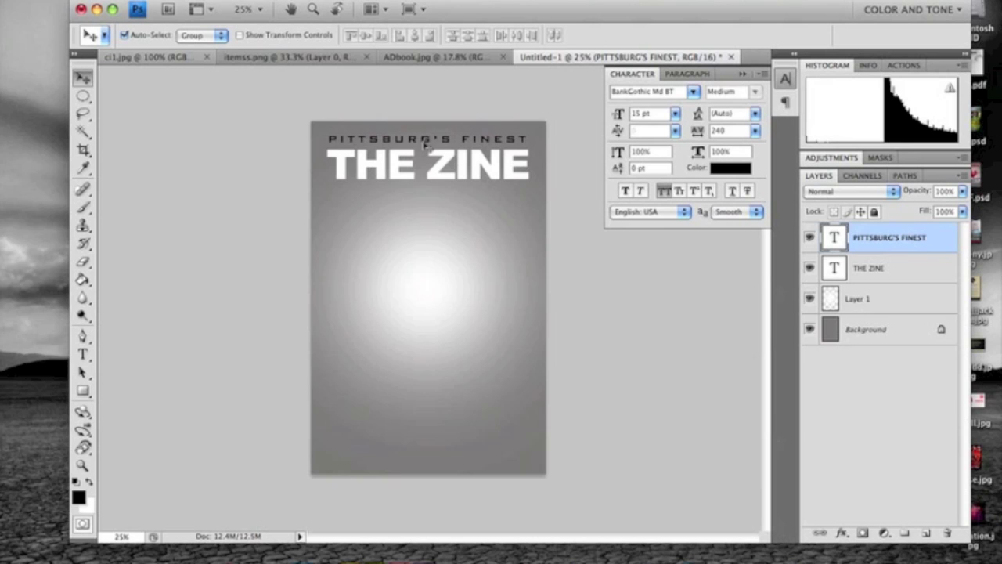
- Open the Wiz-Khalifa PNG from the Desktop and bring the cutout into the cover document, just below the title
click(113, 1)
click(117, 10)
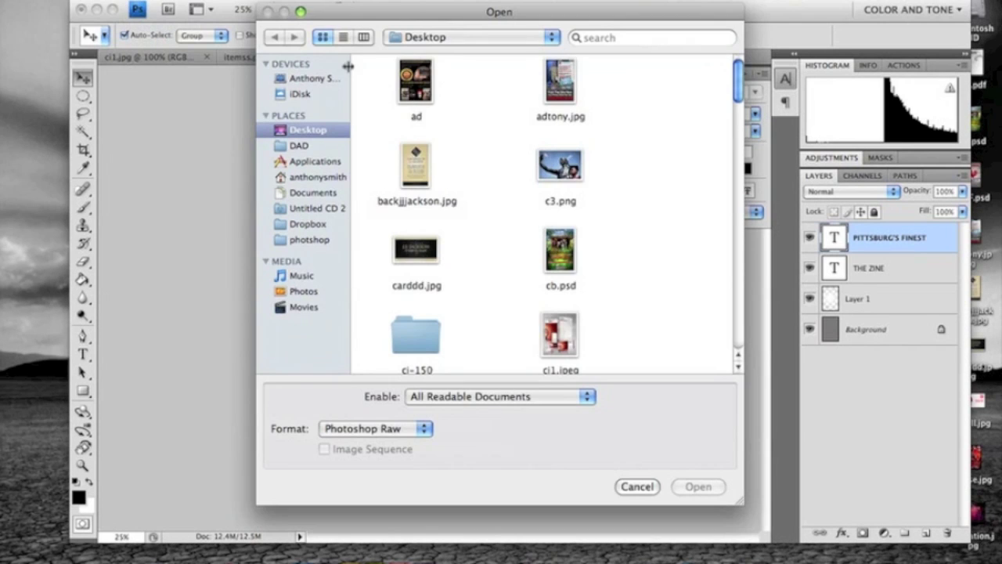
click(344, 37)
click(411, 73)
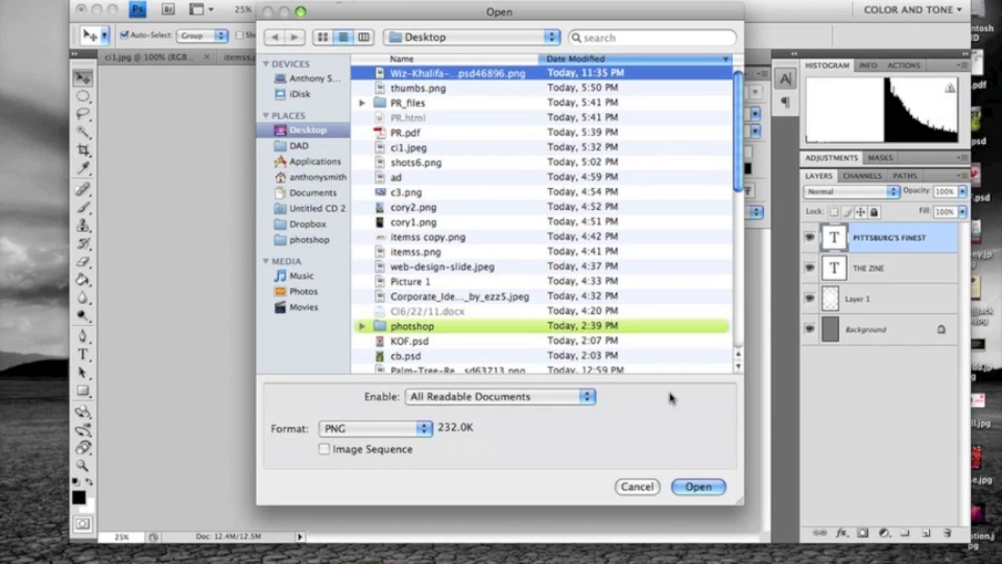
click(699, 487)
drag(540, 62, 692, 391)
drag(398, 400, 413, 218)
click(630, 170)
- Enlarge the cutout photo so it fills the page from the lower edge up to the title and overlaps the lettering
key(ctrl+t)
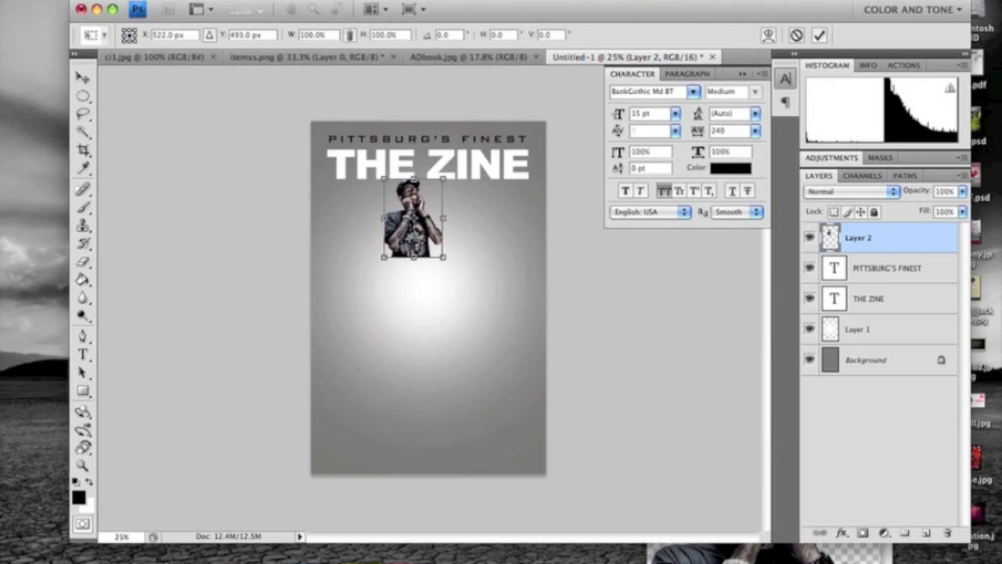
drag(383, 258, 304, 473)
drag(443, 472, 499, 474)
drag(306, 173, 288, 160)
key(Return)
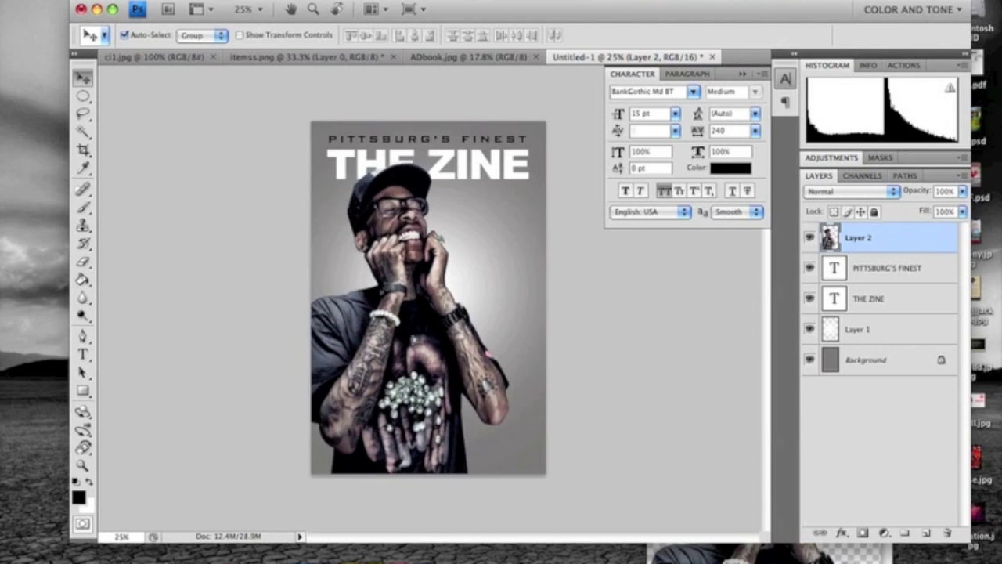
- Scale the cutout photo down slightly to about 98.5% width and 97% height, keeping its lower edge in place
key(super+t)
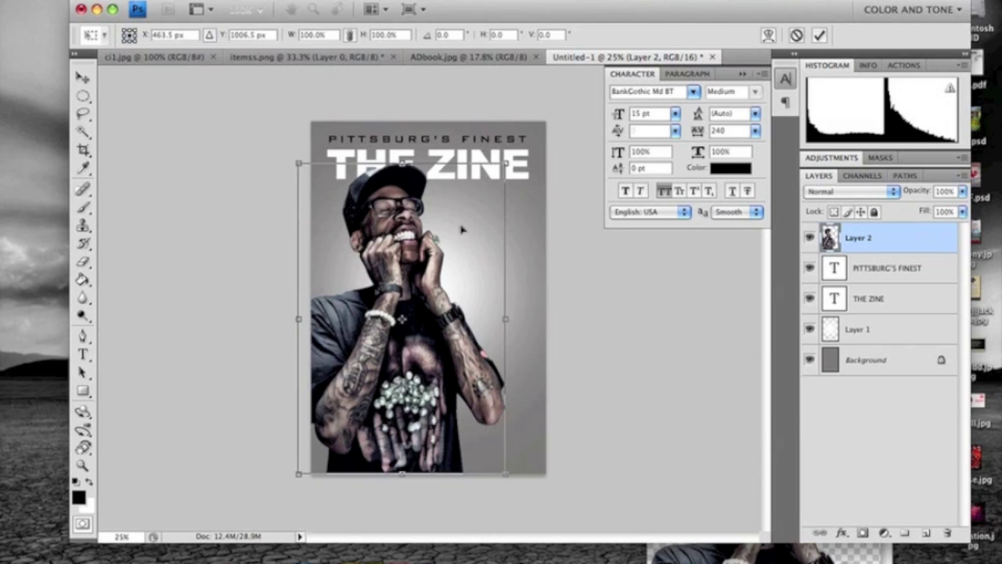
drag(509, 161, 502, 171)
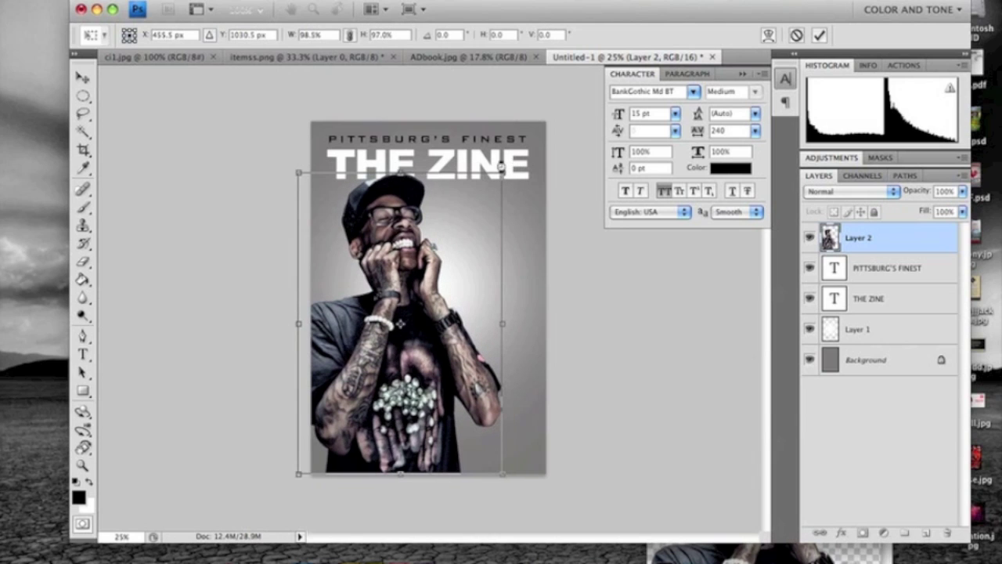
key(Return)
- Apply a Gradient Overlay with the Red 6 - Gloss preset to THE ZINE title layer
double_click(904, 300)
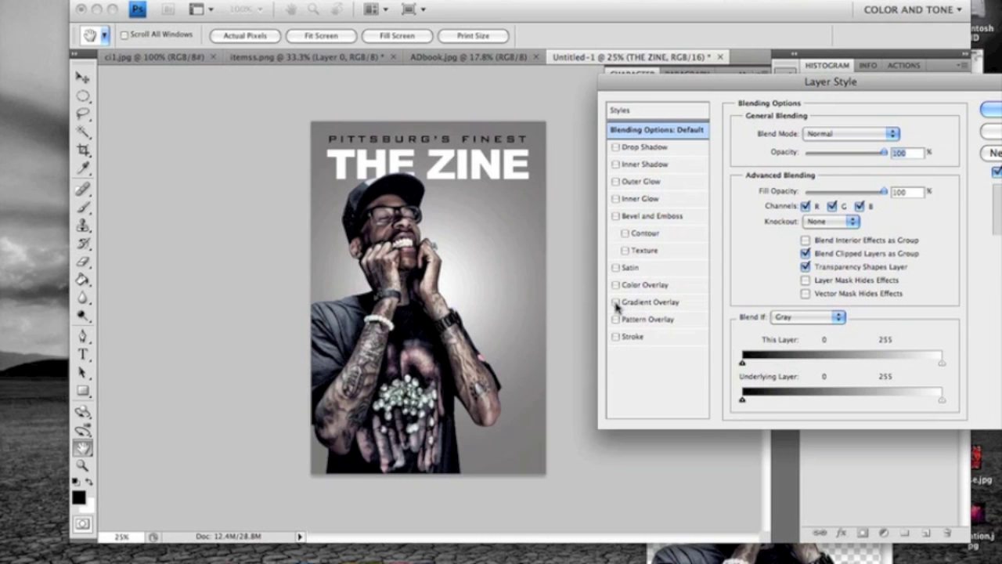
click(616, 303)
click(643, 308)
click(834, 175)
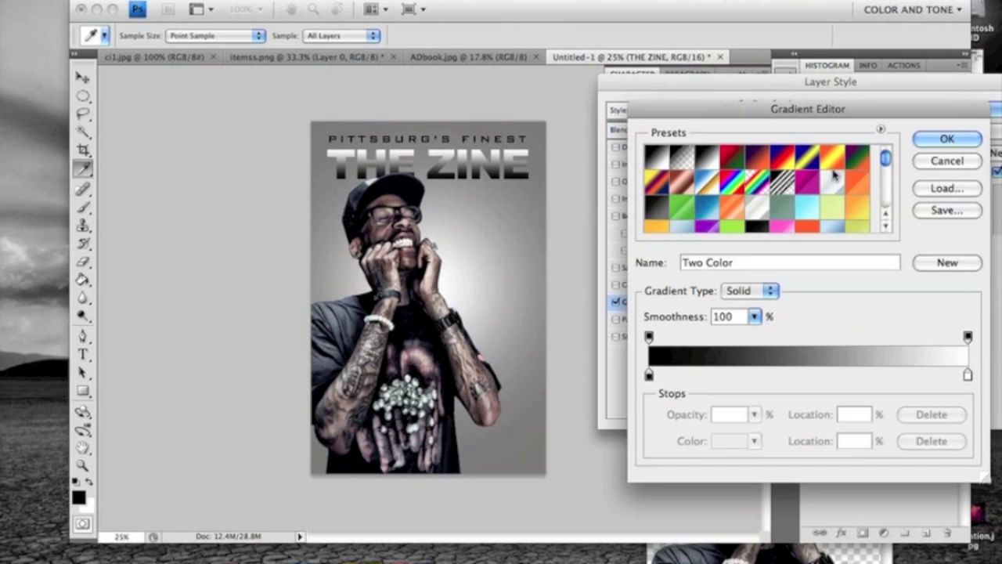
scroll(824, 205, down, 5)
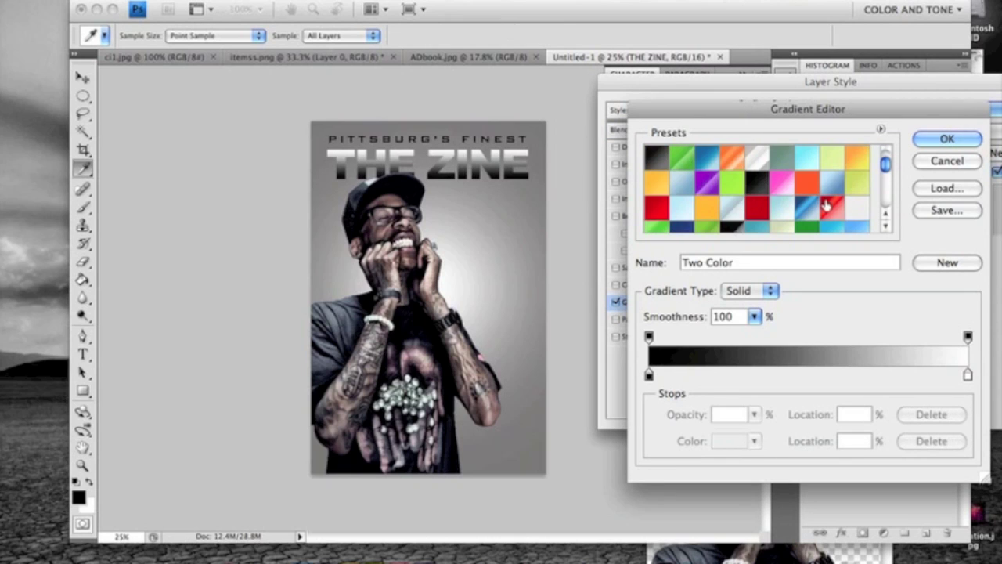
click(832, 208)
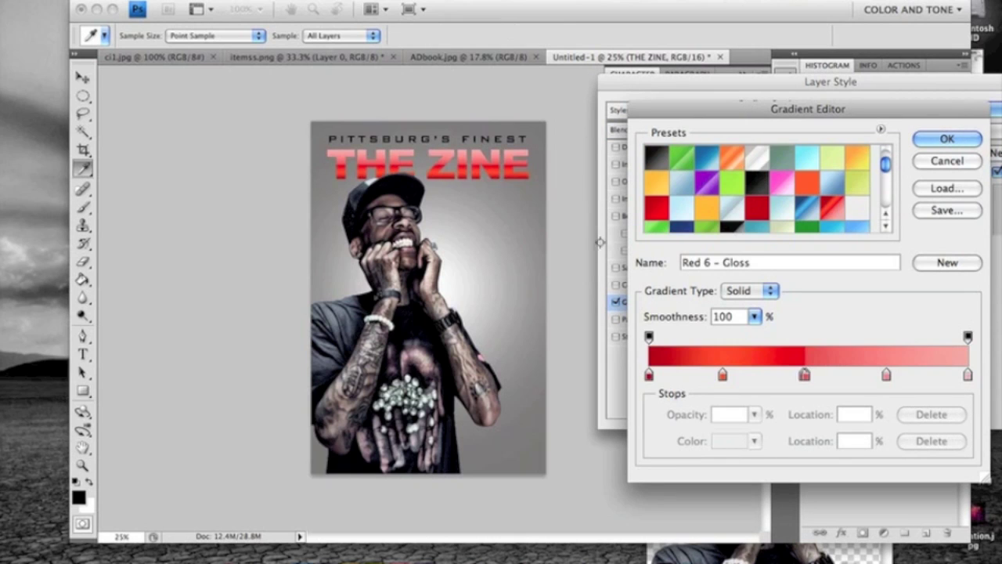
click(945, 138)
key(Return)
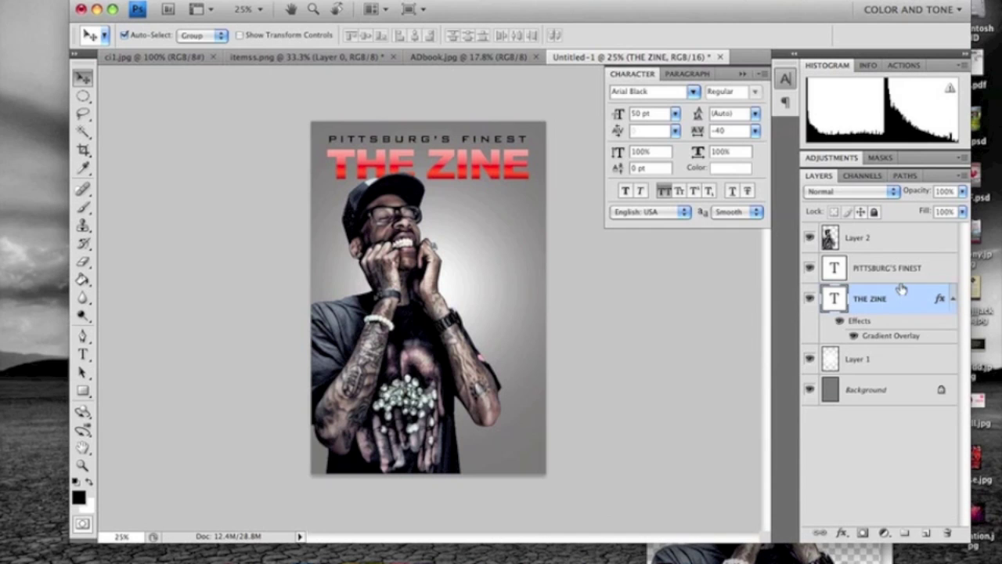
- Add a near-white Color Overlay (fffdfd) to the PITTSBURG'S FINEST layer
double_click(930, 275)
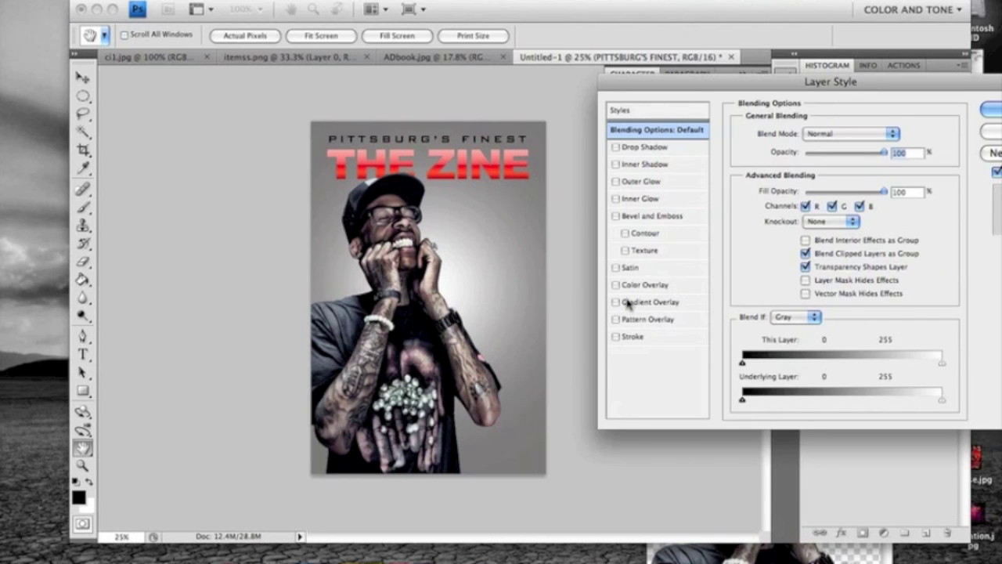
click(635, 289)
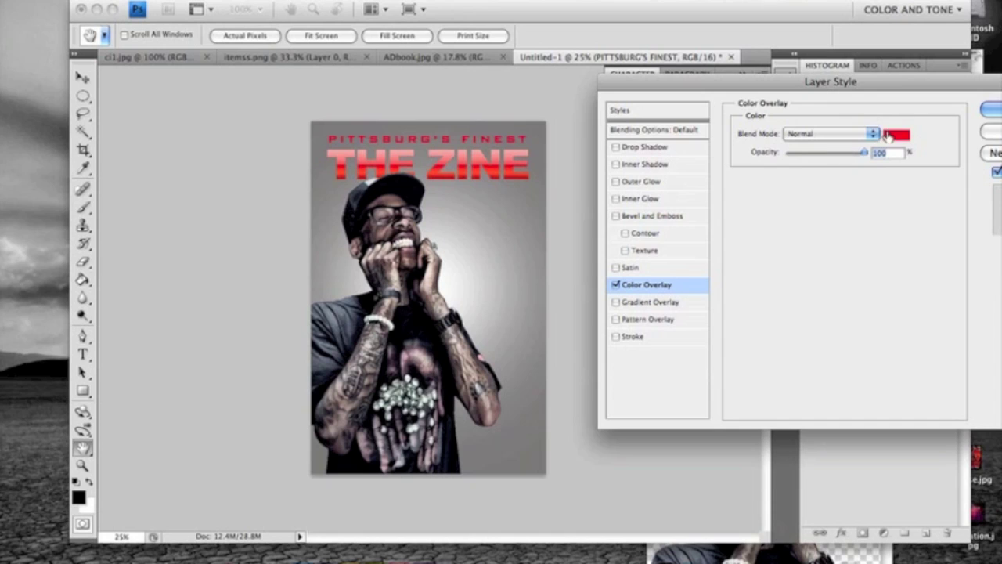
click(889, 134)
click(642, 156)
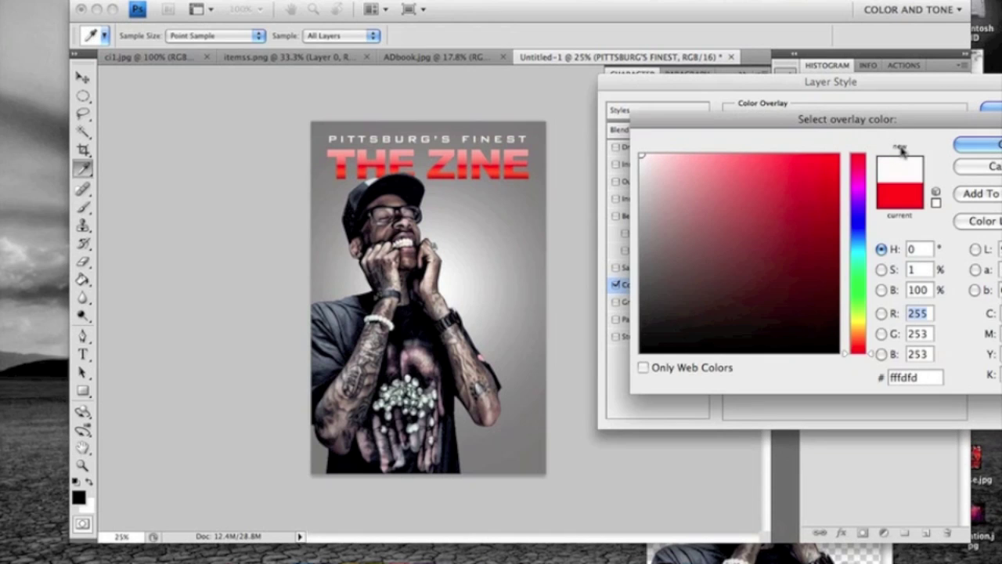
click(971, 147)
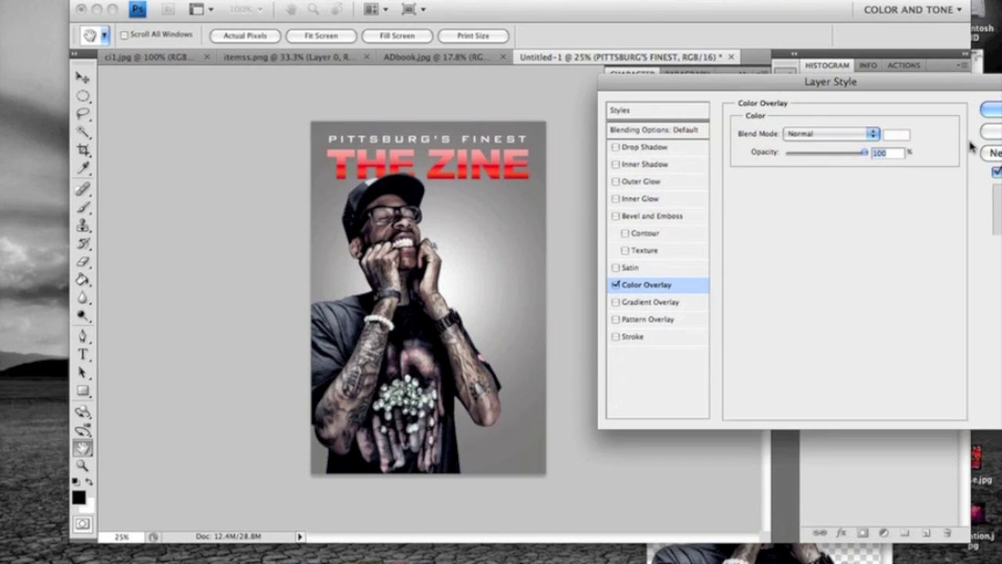
click(991, 108)
- Stretch the cutout photo slightly further past the page's left edge
click(466, 333)
key(ctrl+t)
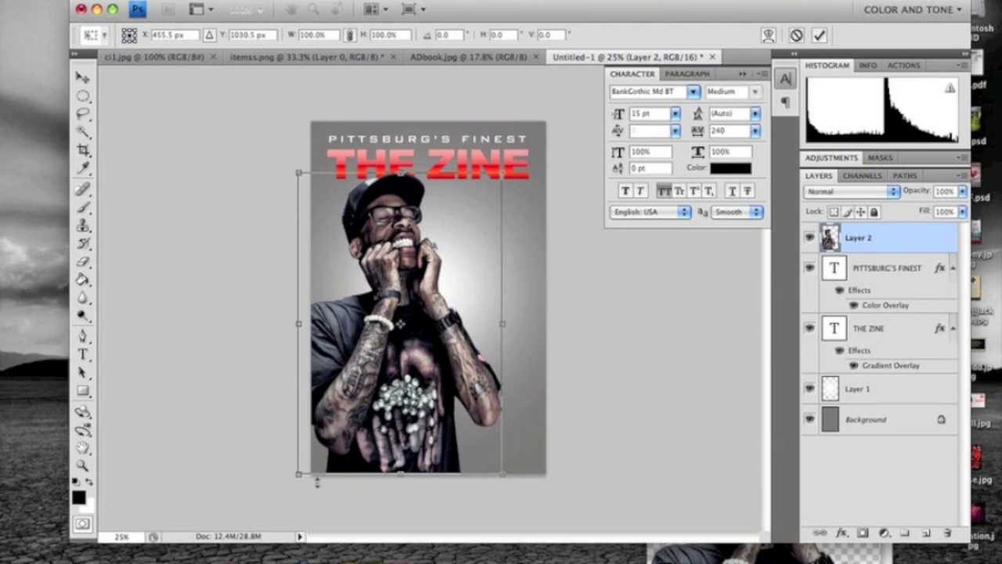
drag(293, 477, 291, 477)
key(Return)
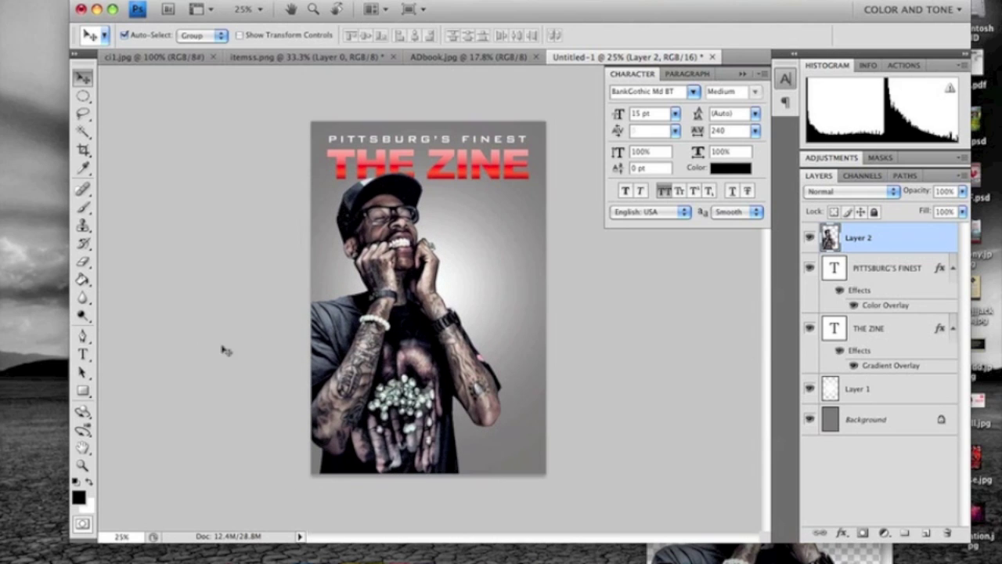
- Draw a wide text box over the lower half of the photo and enter the featured artist's name in it
click(82, 354)
drag(329, 338, 537, 429)
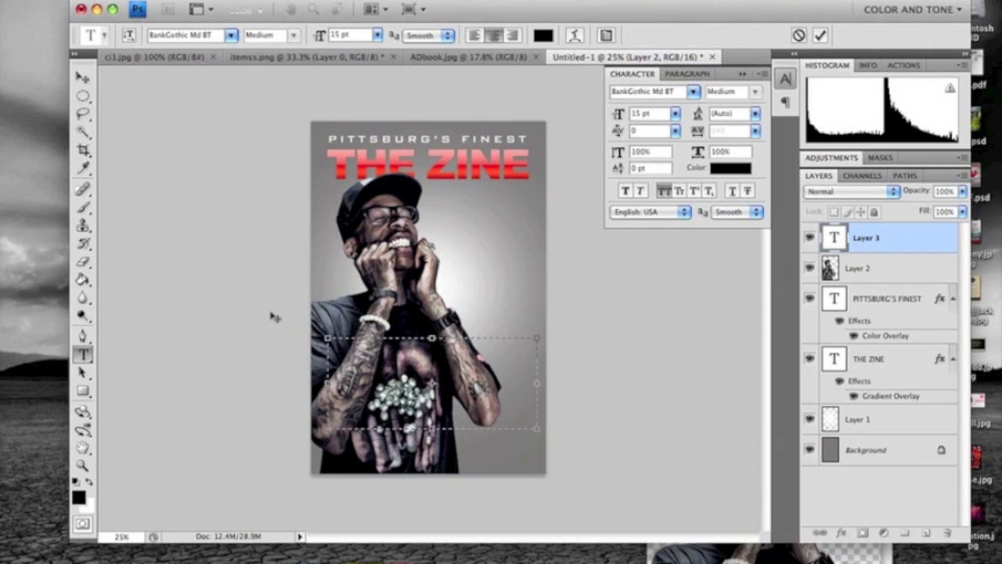
text(ALFA)
- Change the font of the artist's name to Mustang
drag(517, 345, 349, 343)
click(184, 35)
text(Mu)
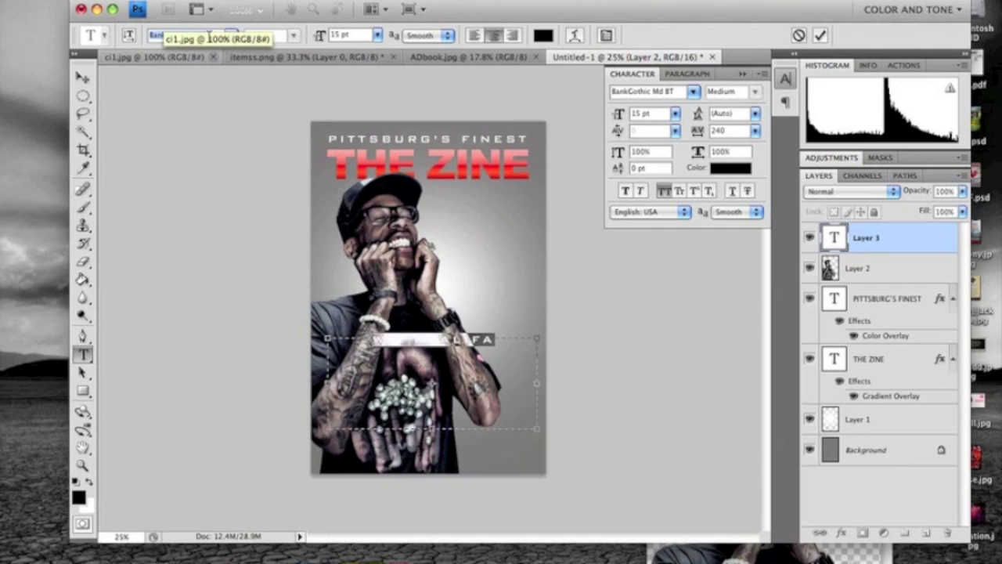
text(stang)
key(Return)
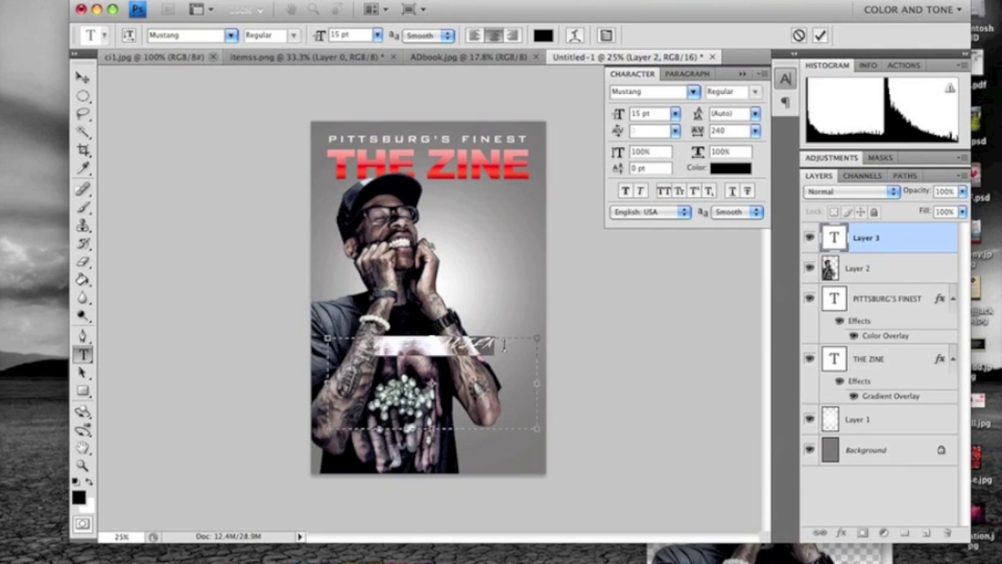
- Replace the all-caps name with Wiz Khalifa in mixed case and color the text white
key(BackSpace)
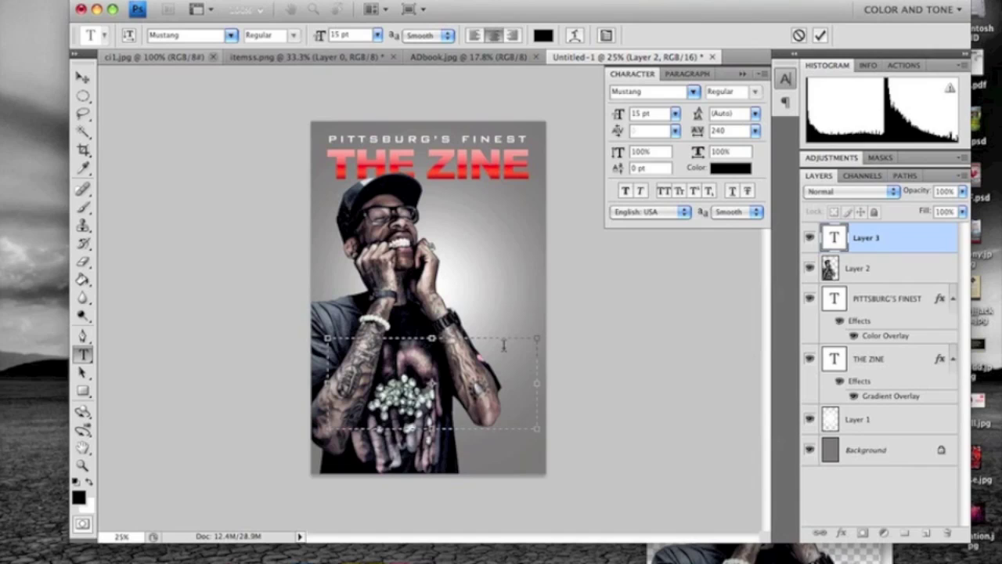
key(super+z)
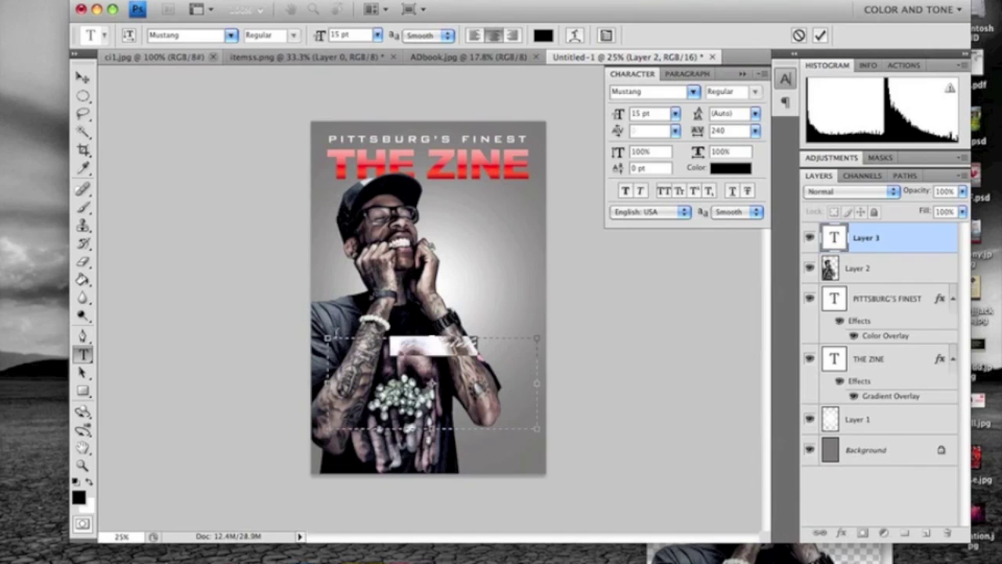
click(88, 481)
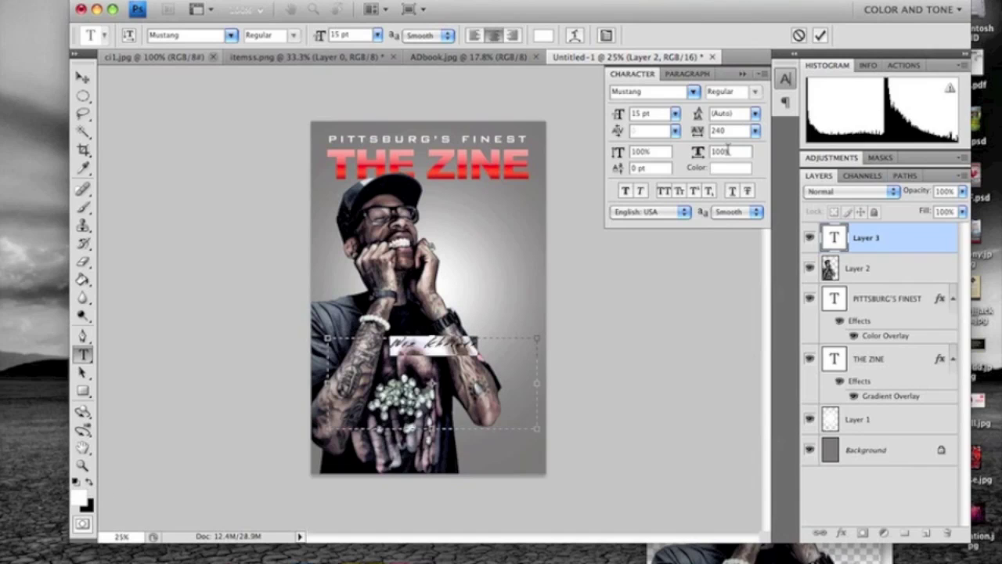
- Reset the Wiz Khalifa text's tracking to 0 and enlarge it to 58 pt
text(0)
key(Return)
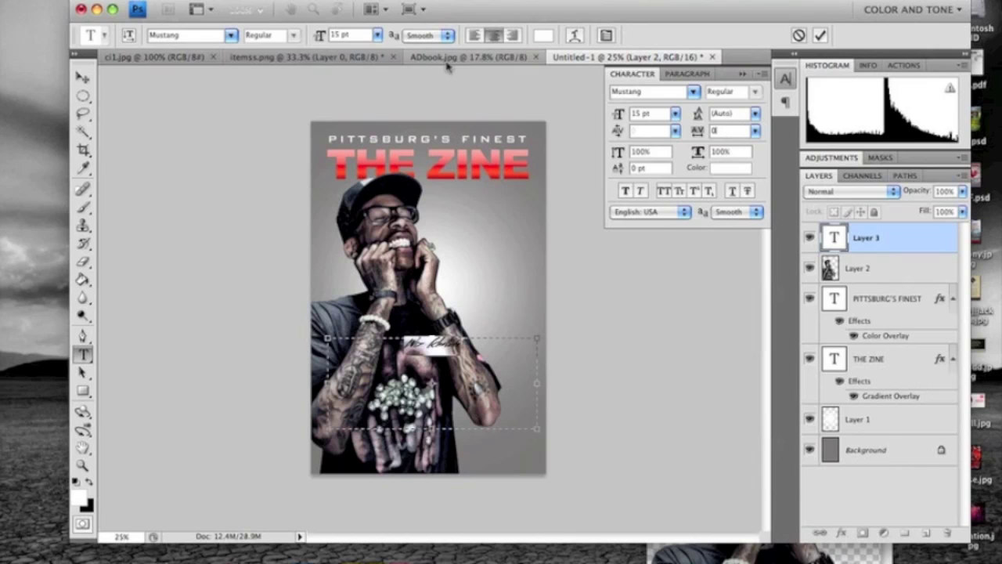
key(super+shift+period)
key(super+shift+period)
key(super+shift+period)
key(super+shift+period)
key(super+shift+period)
key(super+shift+period)
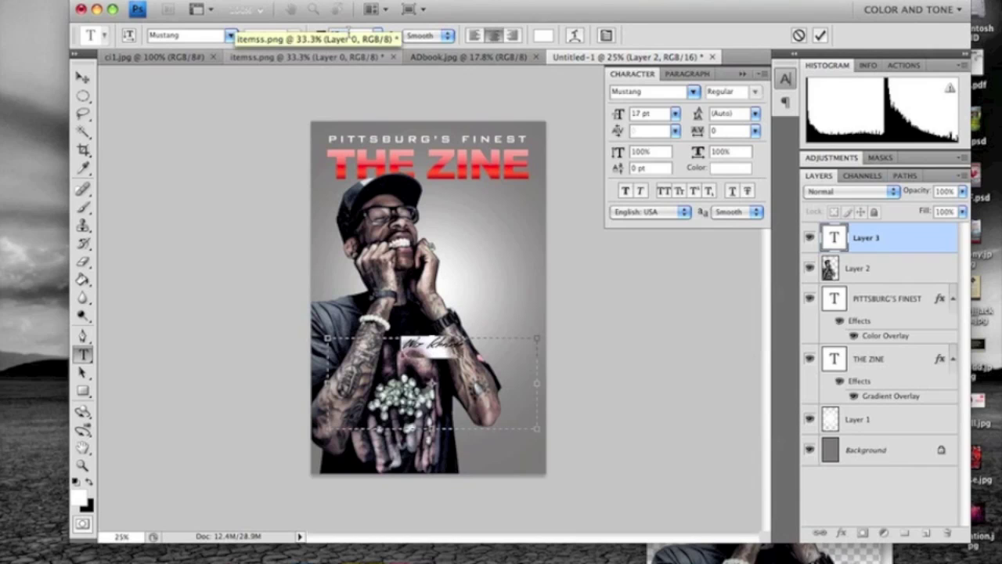
key(super+shift+period)
key(super+shift+period)
key(super+shift+period)
key(super+shift+period)
key(super+shift+period)
key(super+shift+period)
key(super+shift+period)
key(super+shift+period)
key(super+shift+period)
key(super+shift+period)
key(super+shift+period)
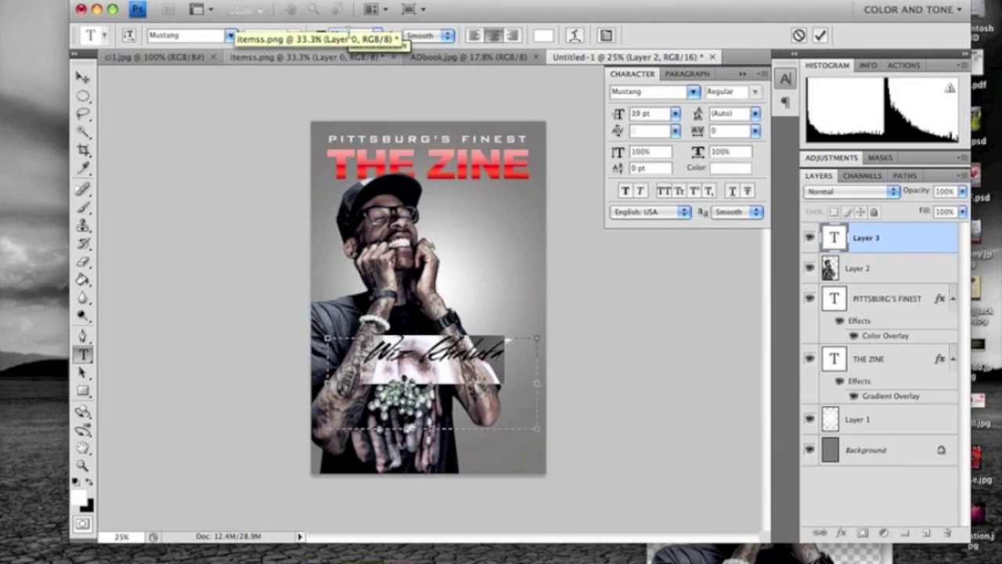
key(super+shift+period)
key(super+shift+period)
key(super+shift+period)
key(super+shift+period)
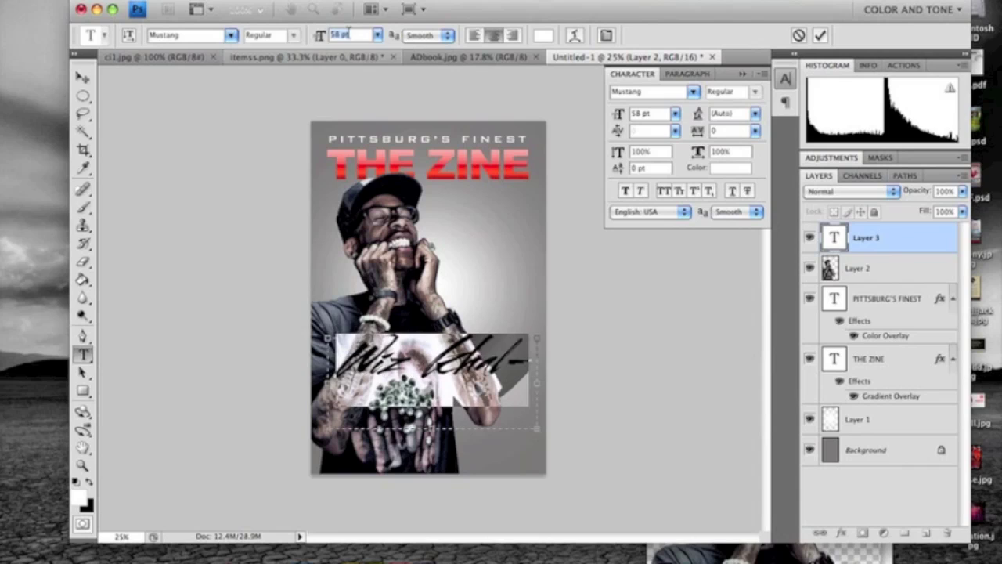
- Tighten the tracking of the artist's name to -40
click(728, 130)
text(-40)
key(Return)
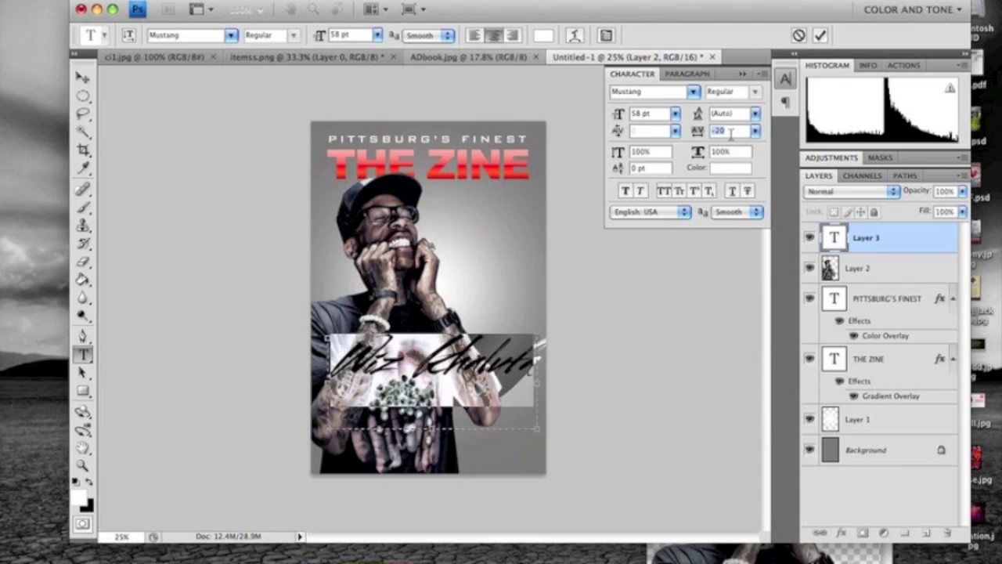
- Correct the surname's spelling to Khalifa and move the text slightly down and left over the hands in the photo
click(499, 364)
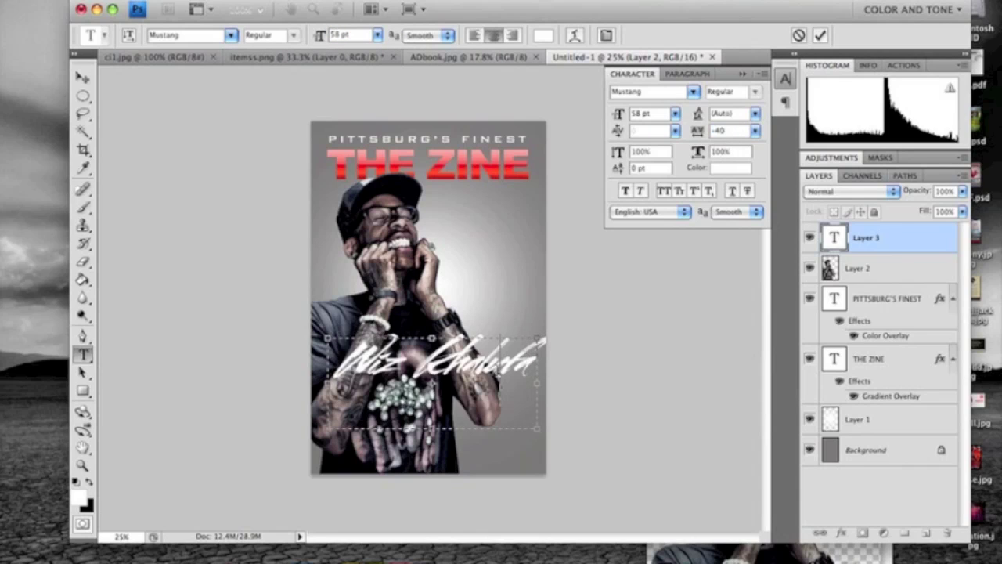
key(BackSpace)
text(i)
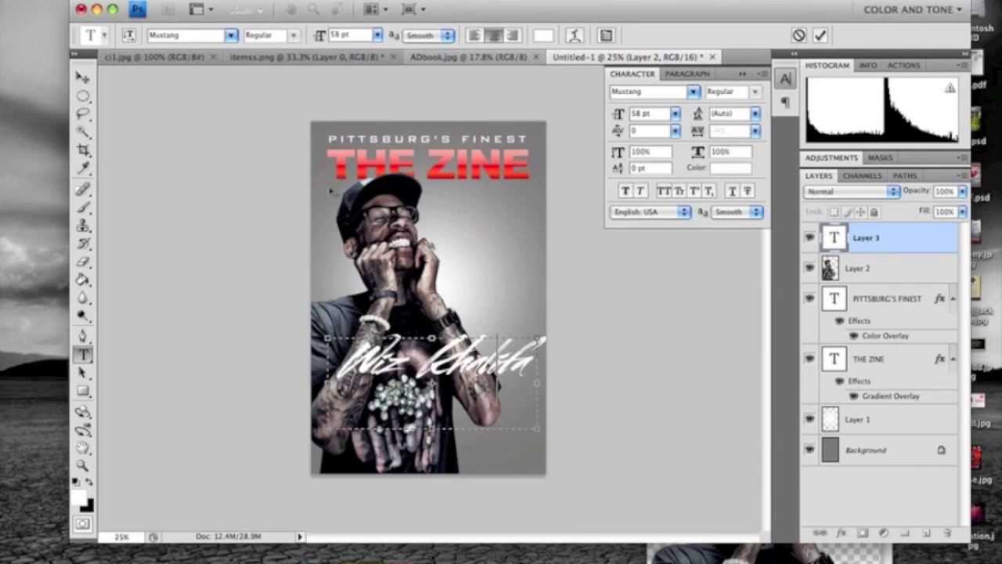
click(83, 79)
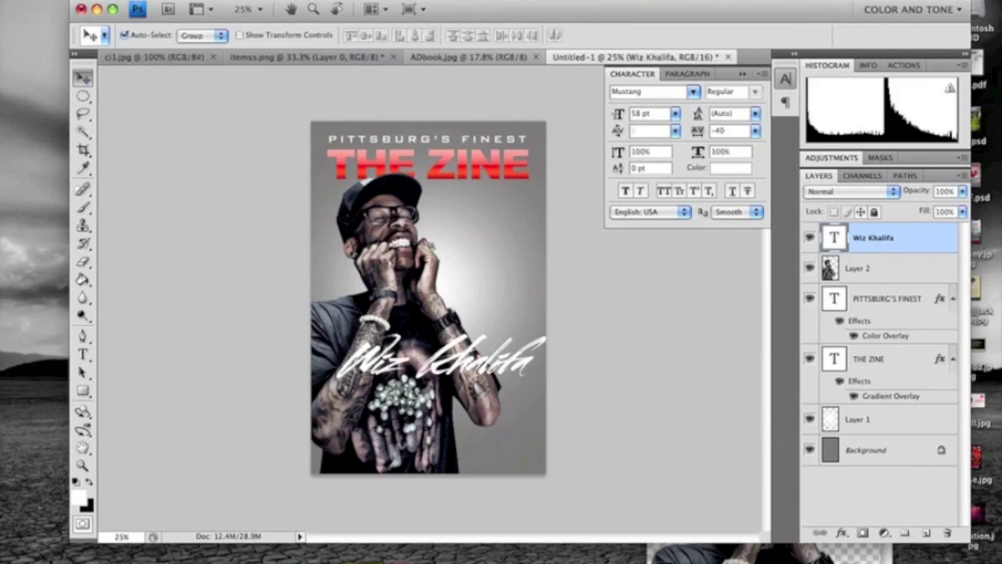
drag(443, 360, 431, 380)
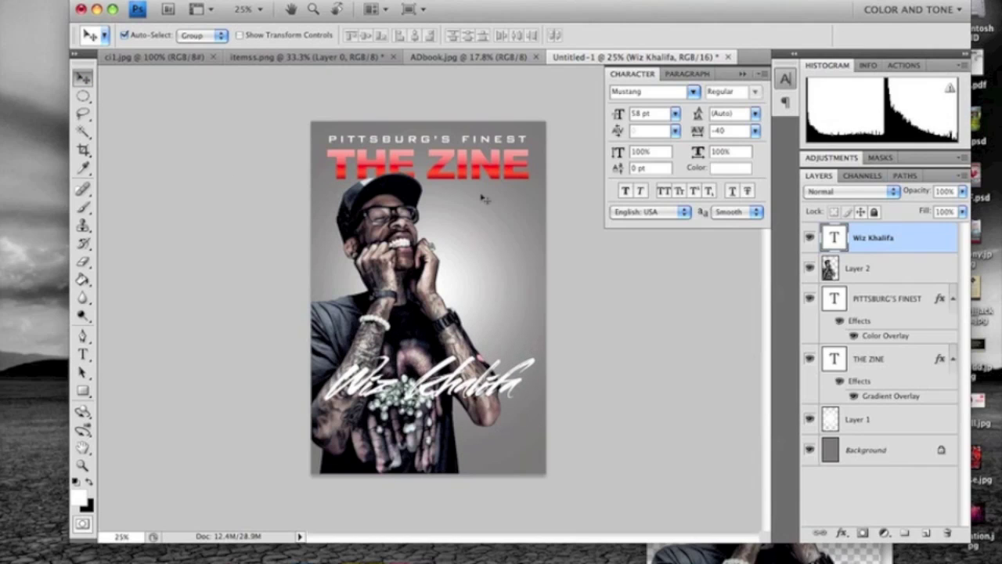
- Add a black Multiply drop shadow at 100% opacity to THE ZINE title
double_click(901, 360)
click(641, 147)
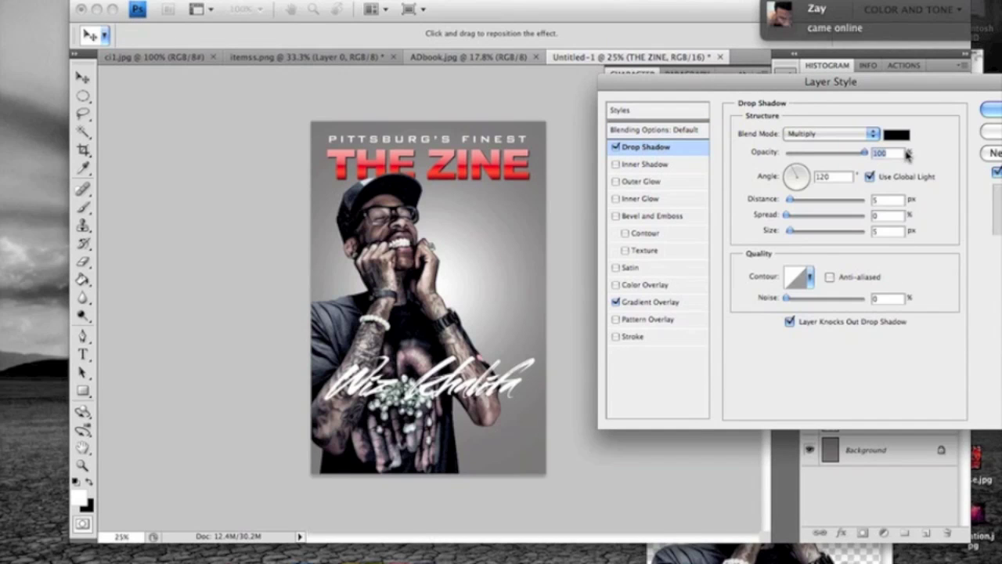
click(991, 109)
- Copy the layer style of THE ZINE title and paste it onto the Wiz Khalifa text layer
right_click(906, 359)
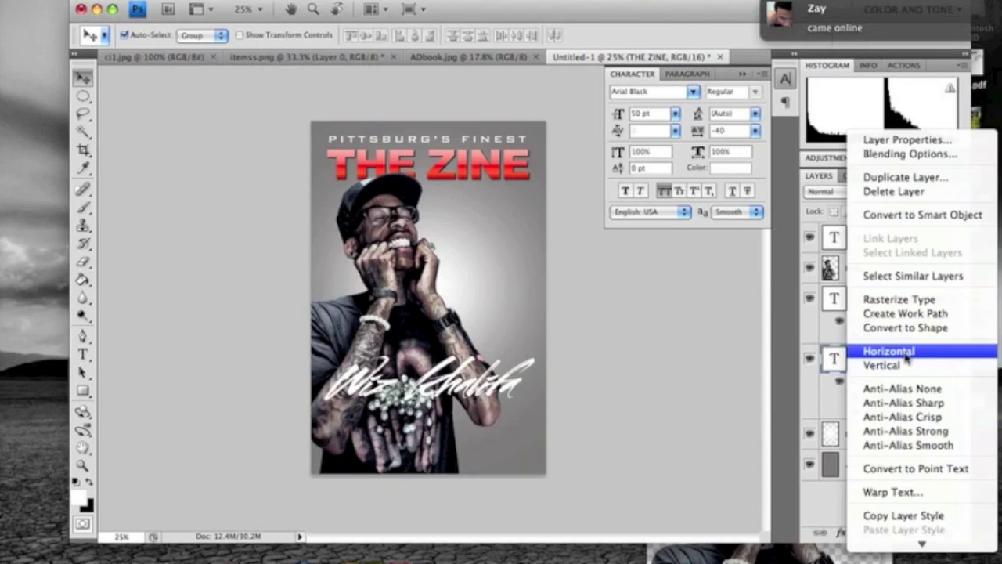
click(901, 515)
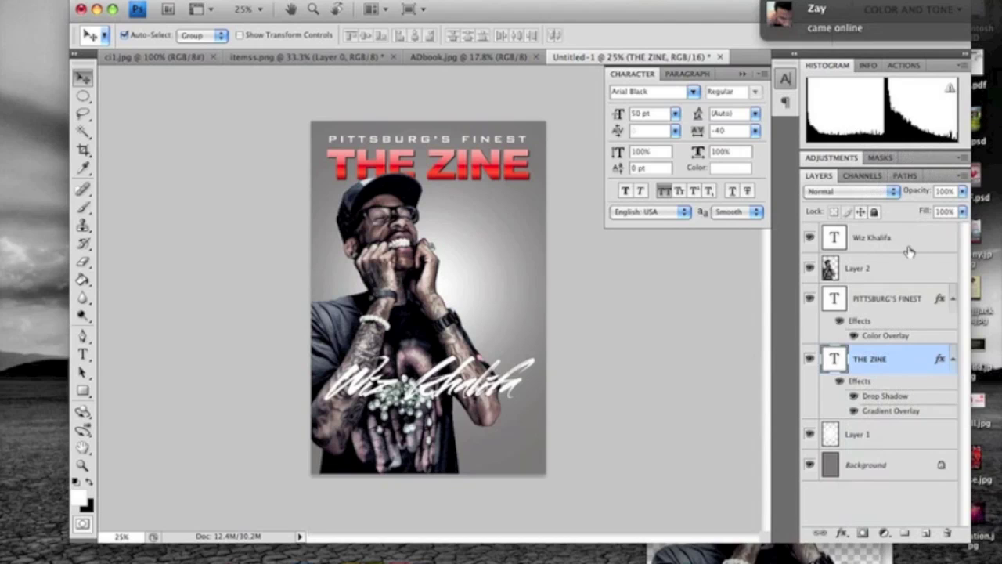
click(909, 242)
right_click(910, 245)
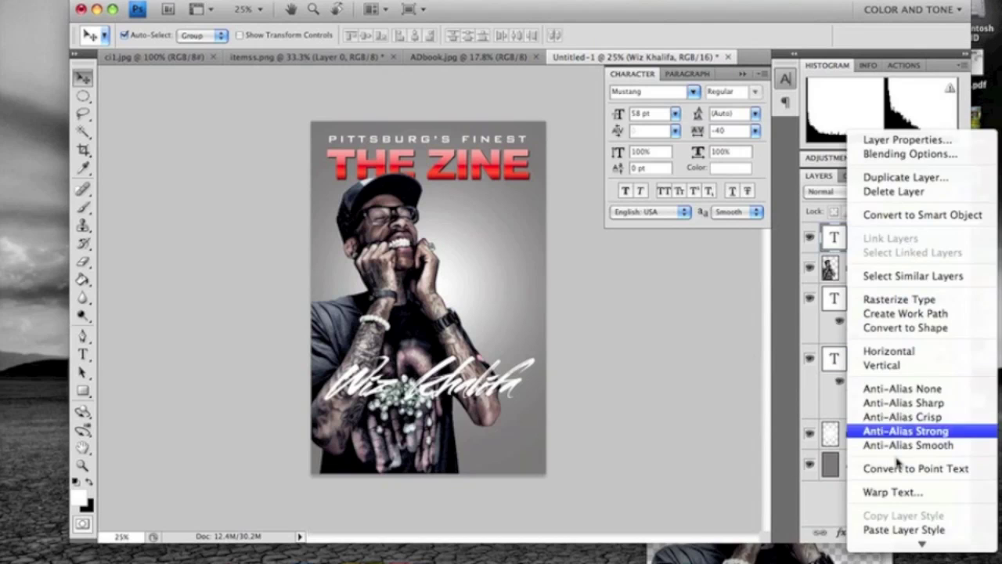
click(904, 529)
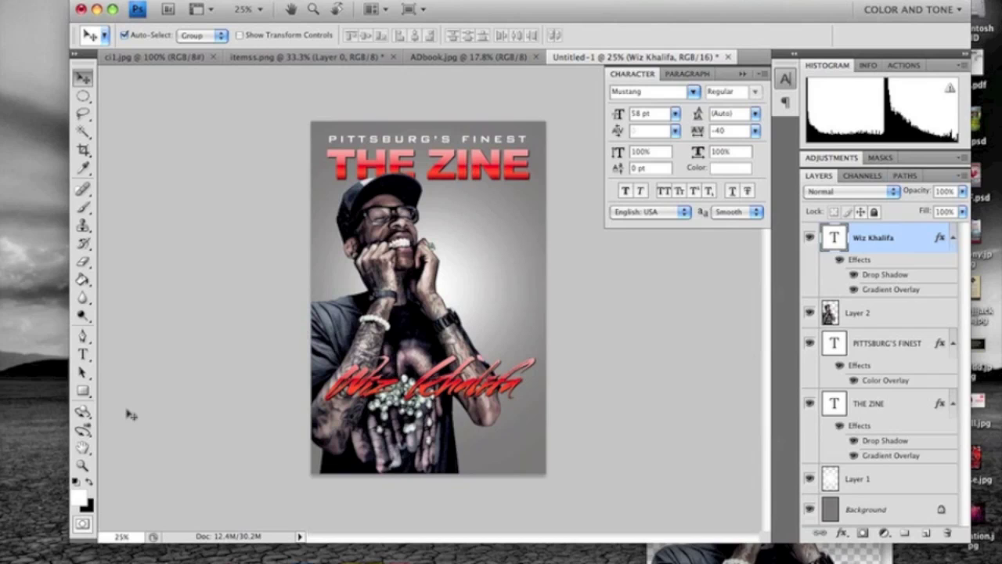
click(83, 354)
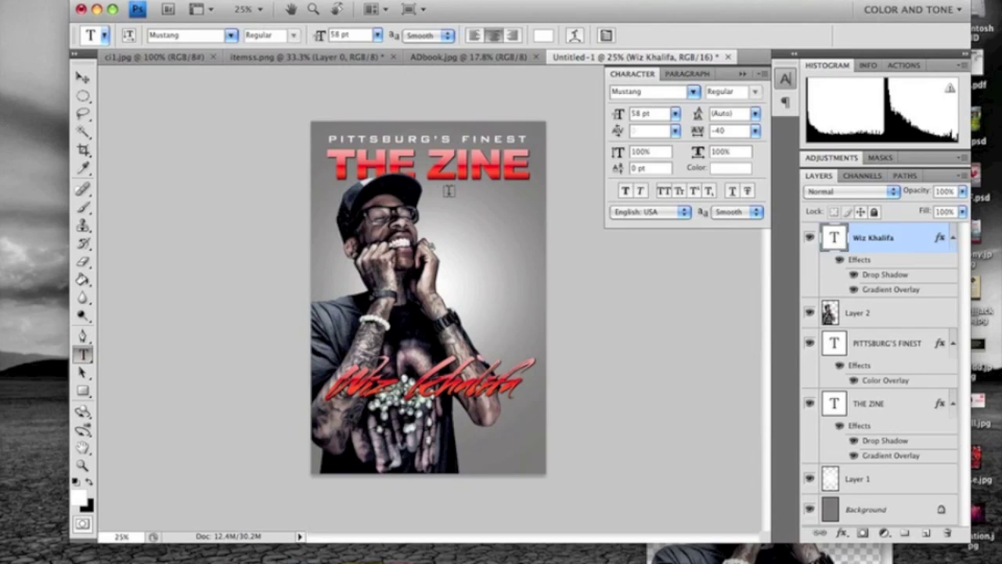
drag(429, 190, 504, 202)
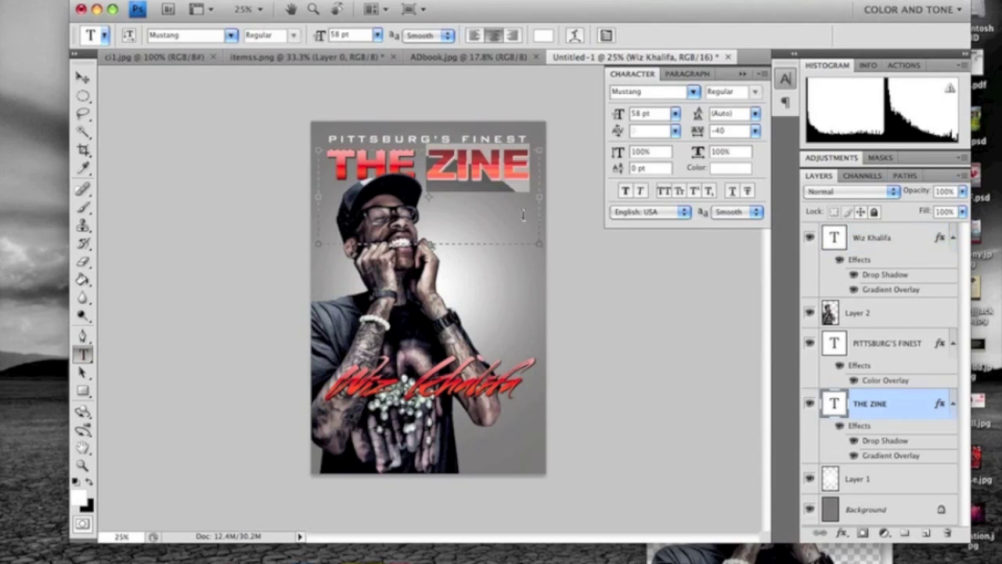
click(83, 78)
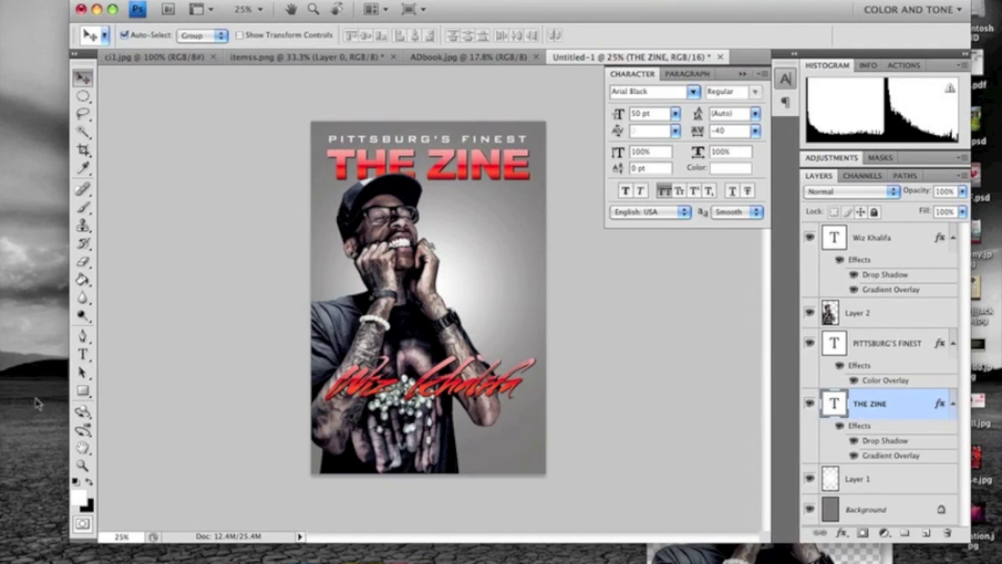
- Draw a small text box beside the face on the right and set its font to a dripping marker at 23 pt
click(82, 354)
drag(540, 291, 539, 315)
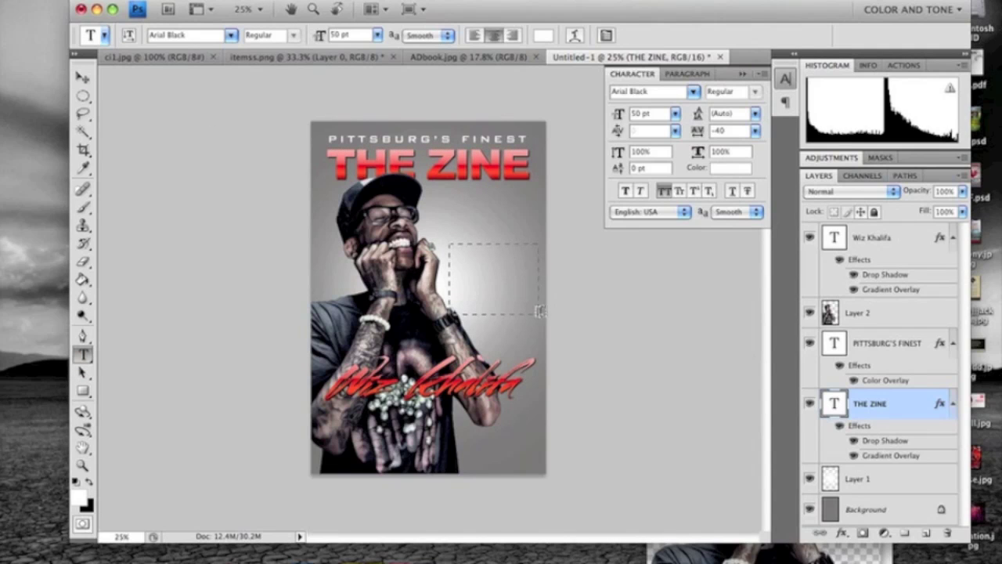
click(231, 36)
click(233, 38)
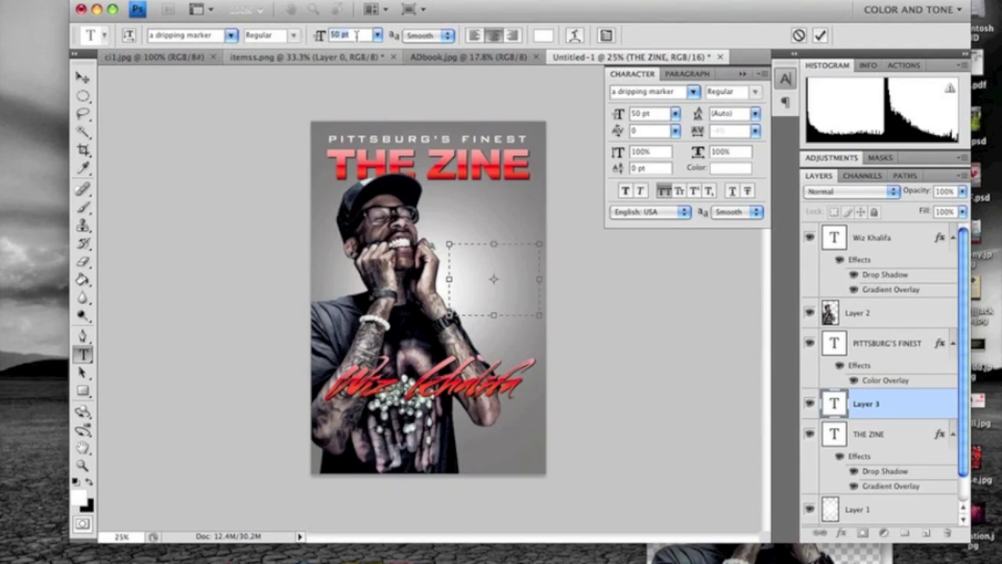
key(Up)
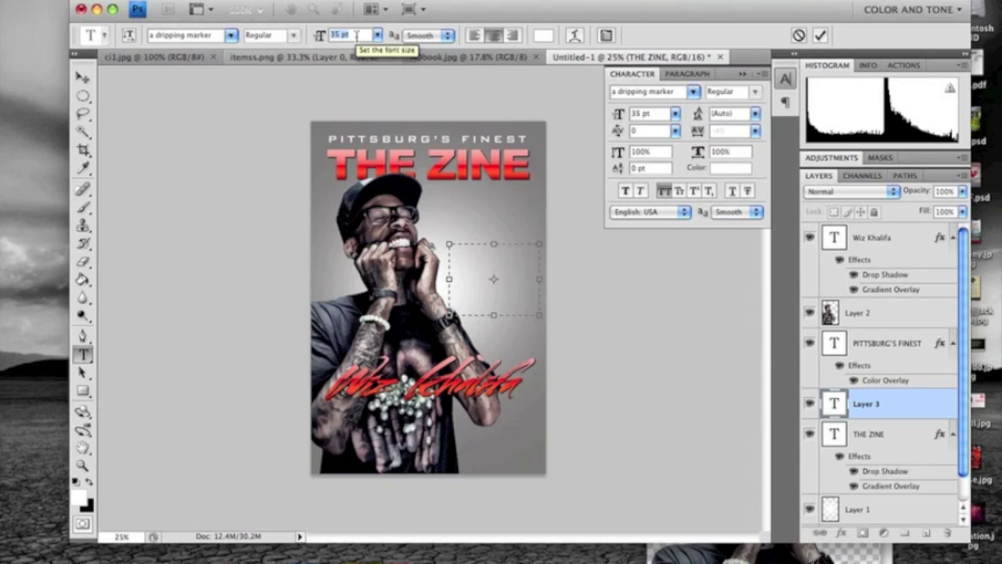
click(487, 270)
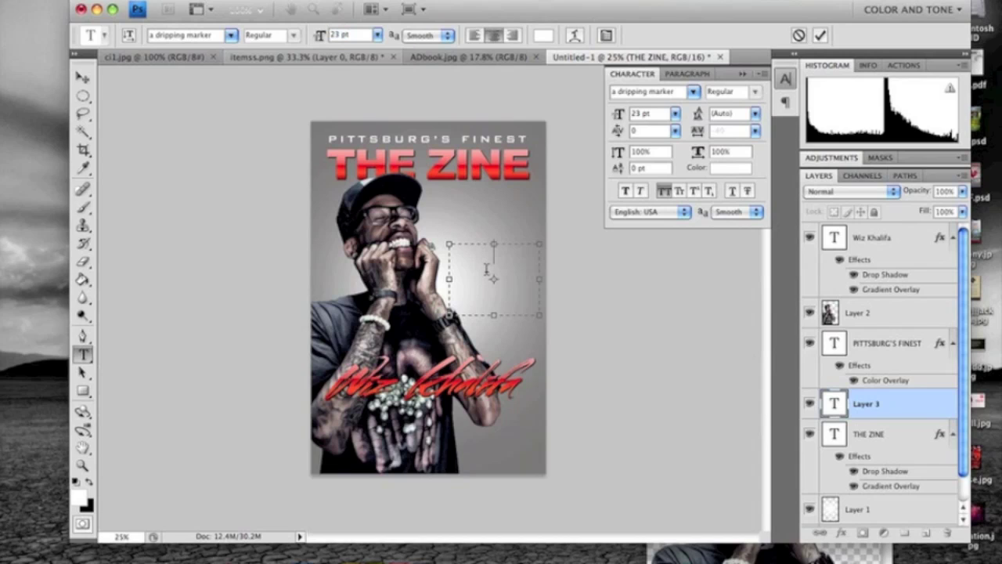
- Enter Volume 1. in black and move it directly under the right end of THE ZINE title
click(90, 482)
text(Wiz)
text(UME)
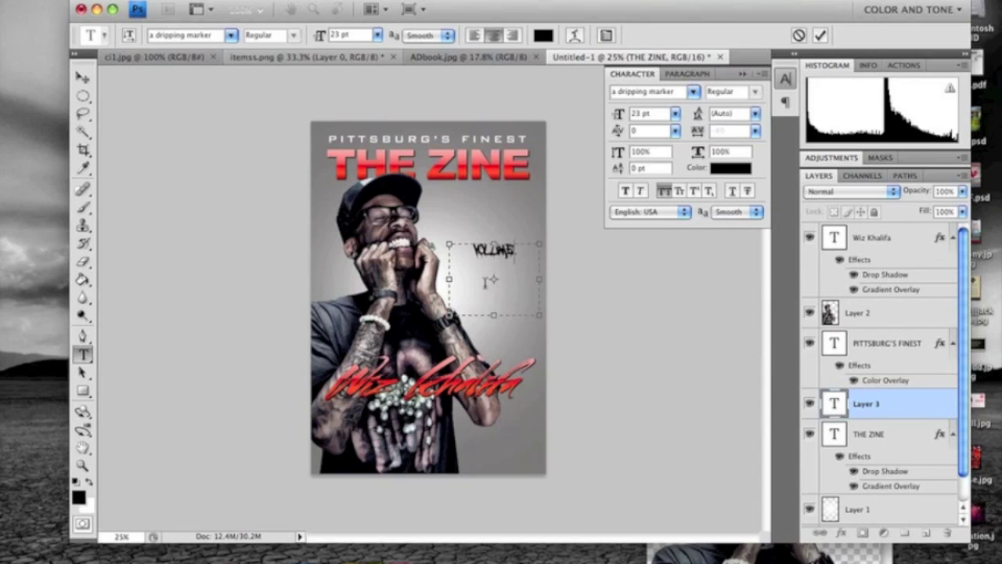
text( 1)
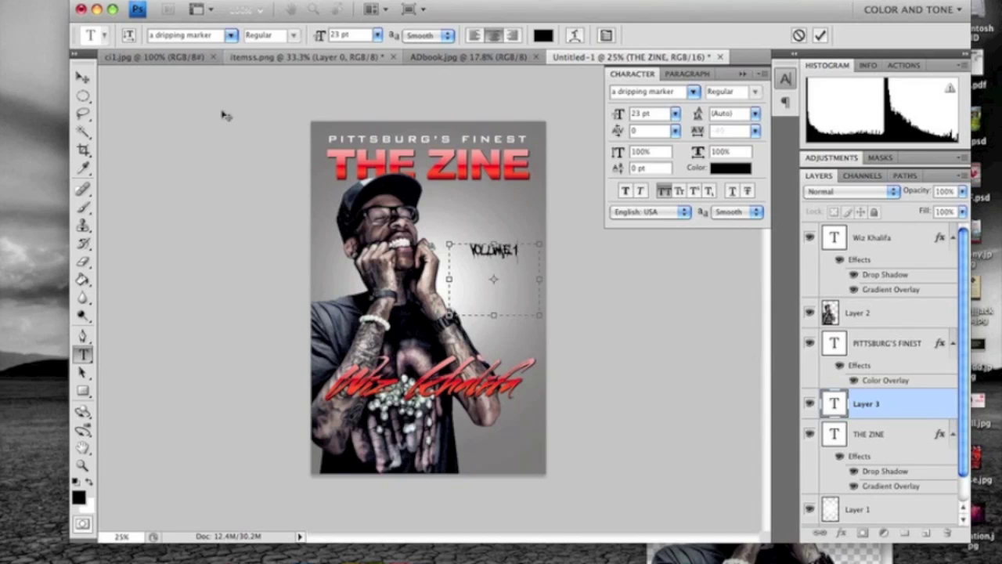
click(83, 78)
drag(504, 253, 499, 193)
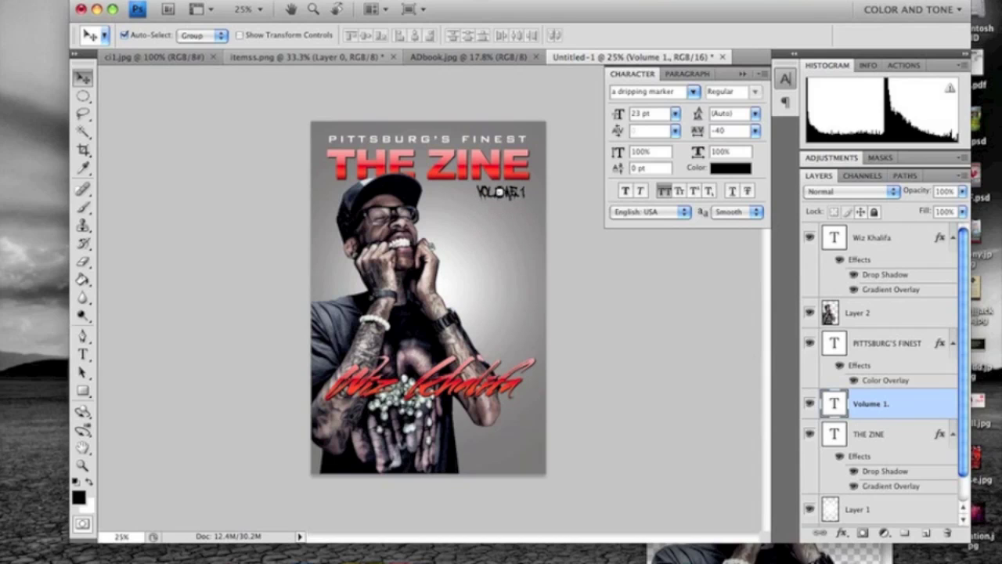
- Apply a Gradient Overlay to the Volume 1. text using the dark red to bright red preset
double_click(910, 403)
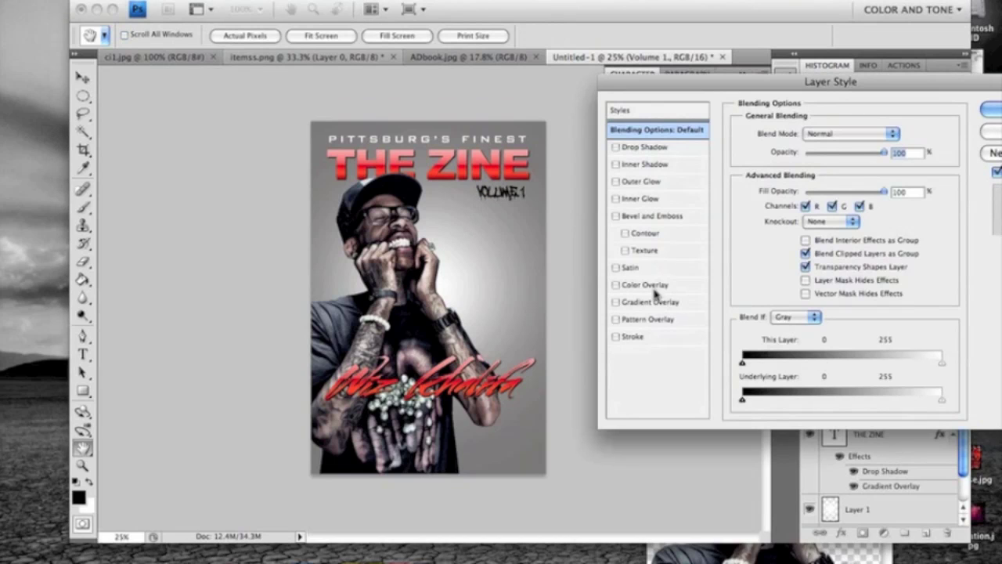
click(615, 302)
click(634, 304)
click(819, 180)
scroll(820, 178, down, 5)
click(727, 227)
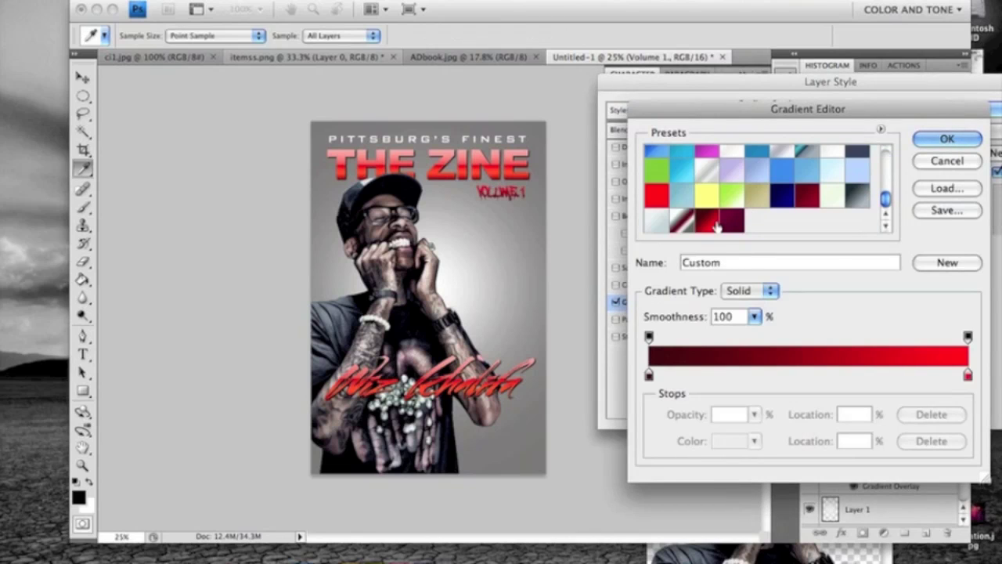
click(940, 138)
click(991, 119)
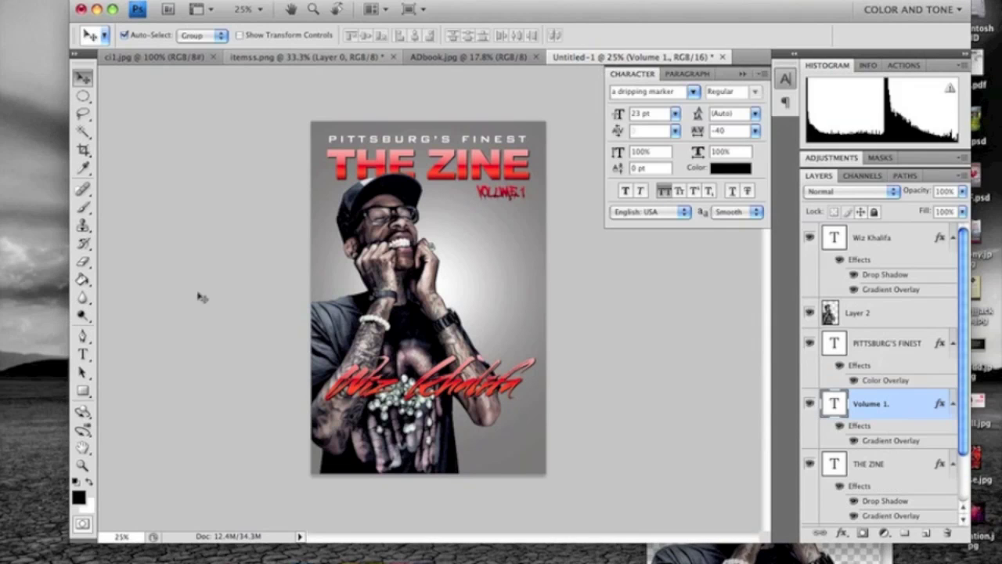
- Widen the tracking of the Volume 1. text to 60
click(82, 354)
drag(473, 192, 525, 196)
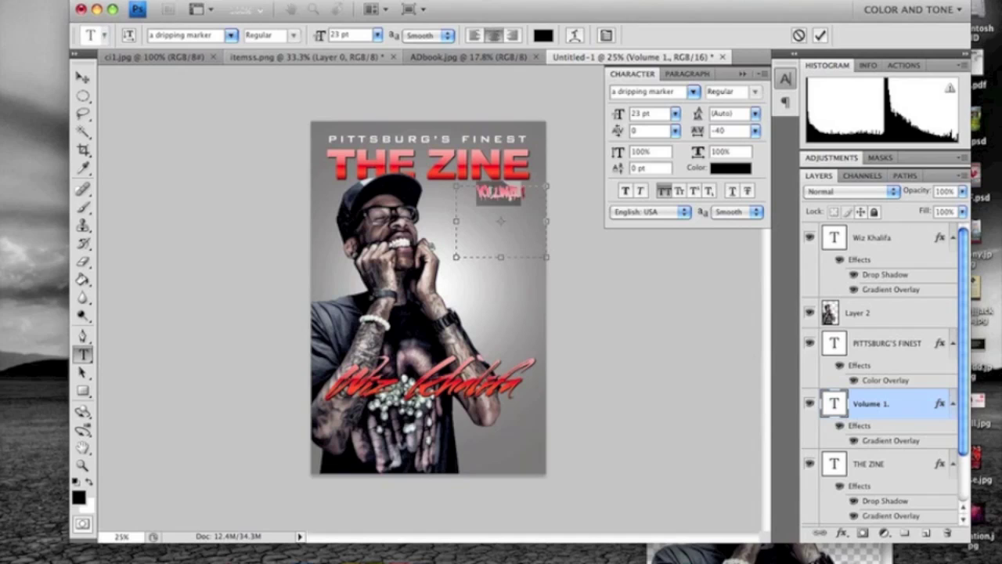
text(0)
key(Return)
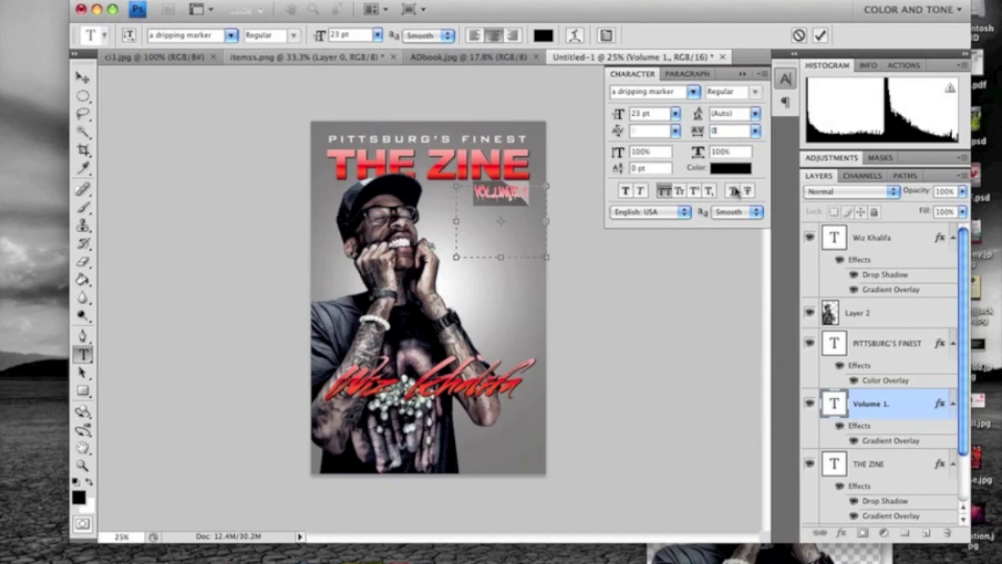
text(60)
key(Return)
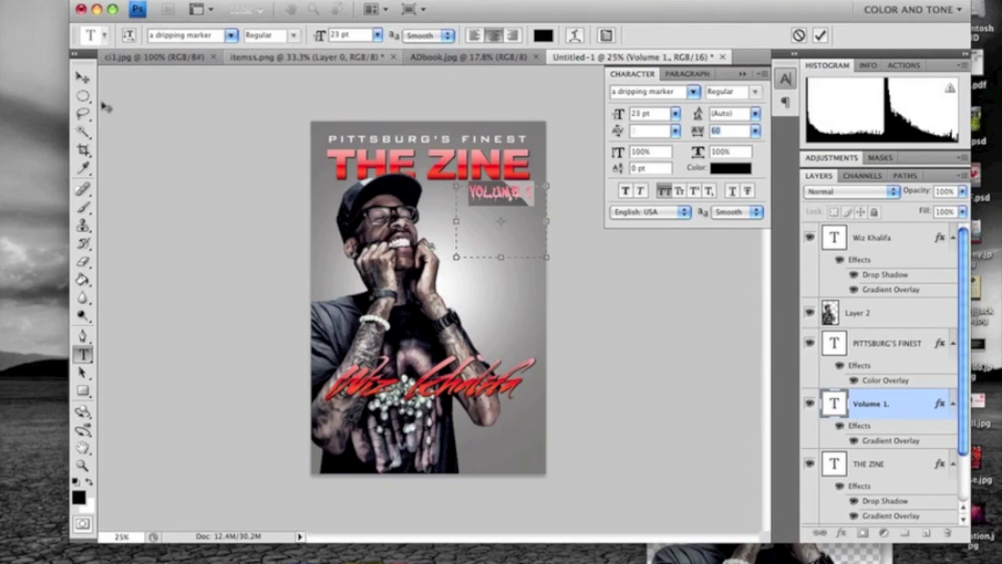
- Nudge the Volume 1. text left to line up with the right end of the title
click(82, 76)
key(shift+Left)
key(shift+Left)
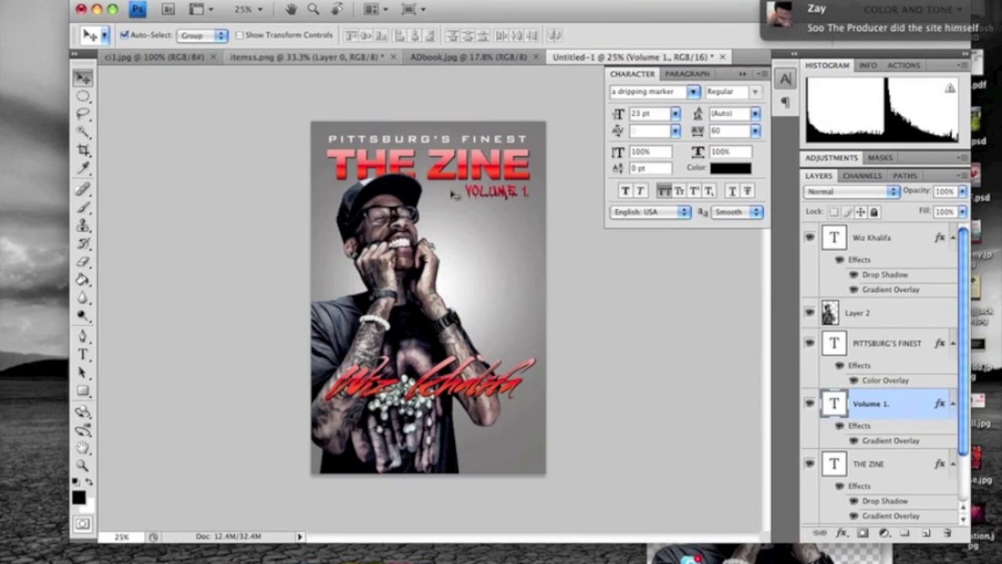
key(shift+Left)
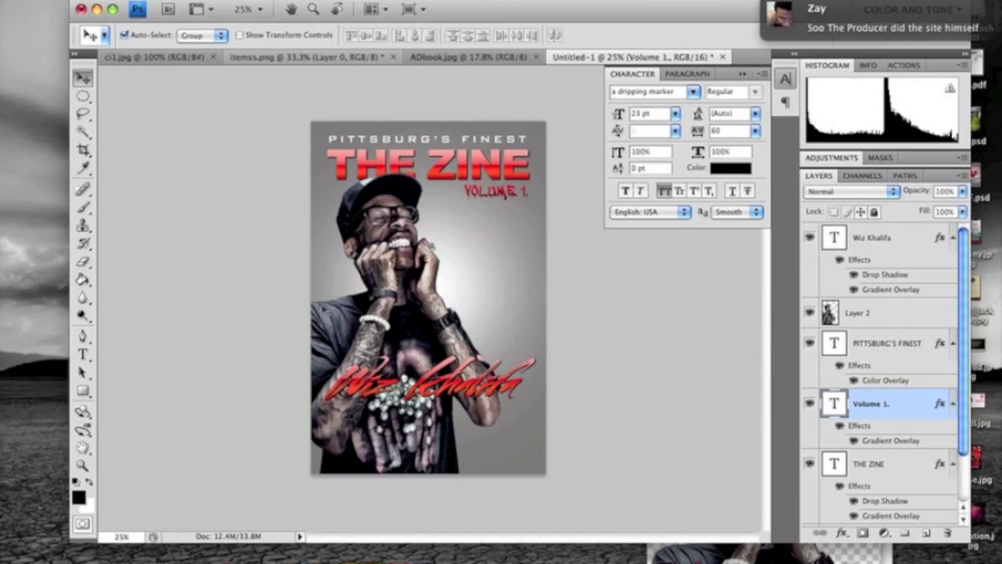
- Add a text box reading Kush and Orange Juice to the right of the face, below Volume 1
click(82, 354)
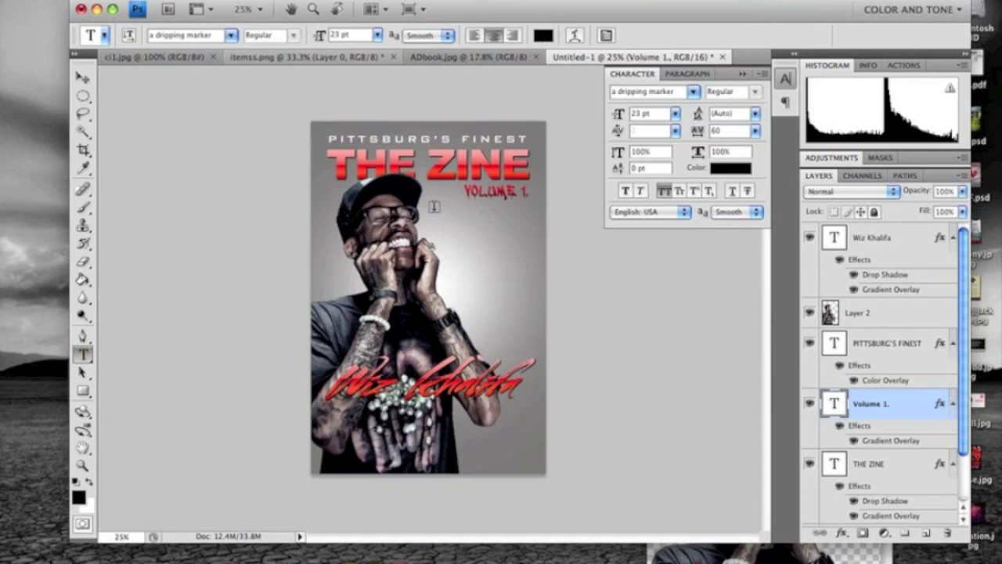
drag(441, 220, 546, 292)
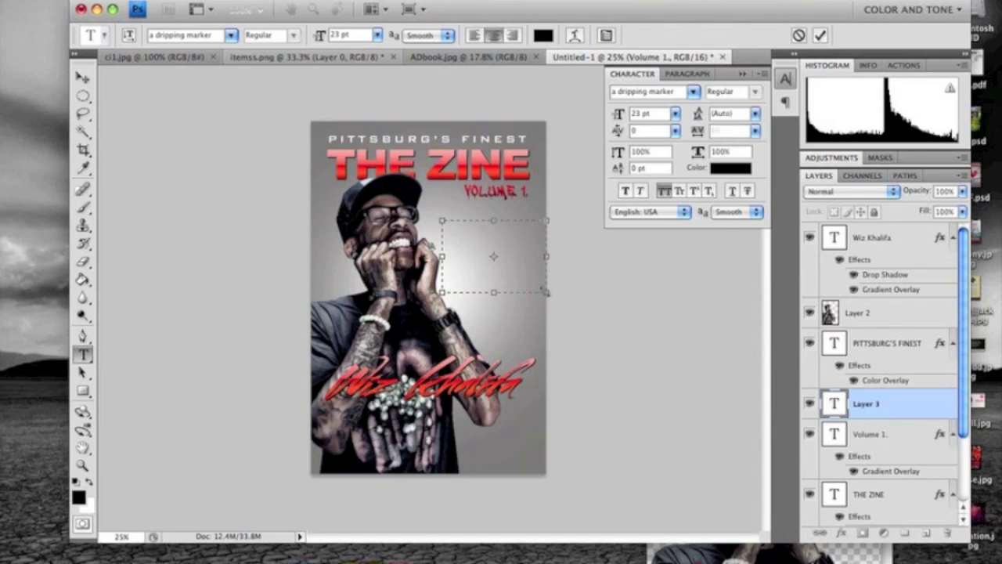
text(Kush andorna)
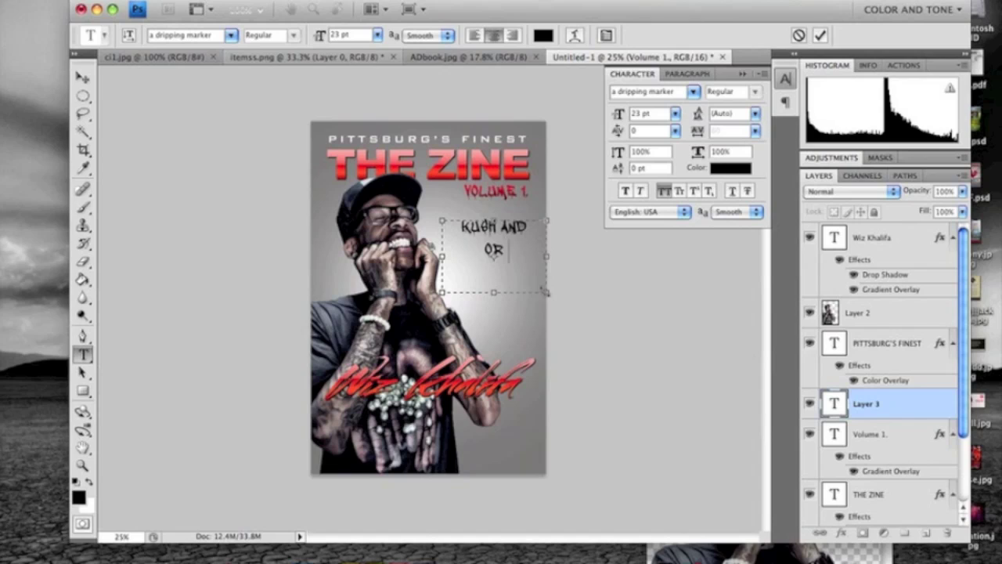
key(BackSpace)
key(BackSpace)
text(ange juice)
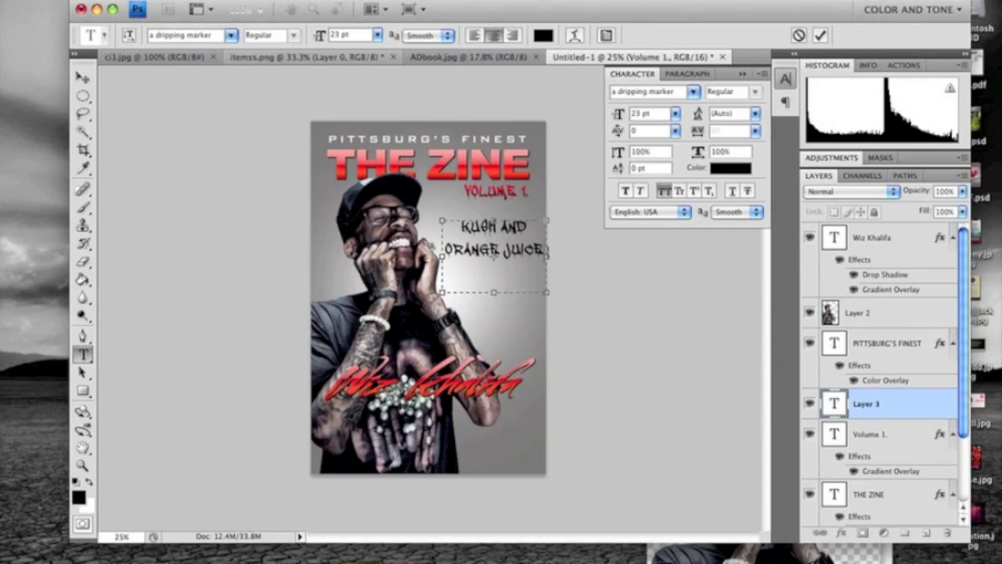
- Set all of the Kush and Orange Juice text to Trajan Pro at 20 pt
key(super+a)
click(170, 34)
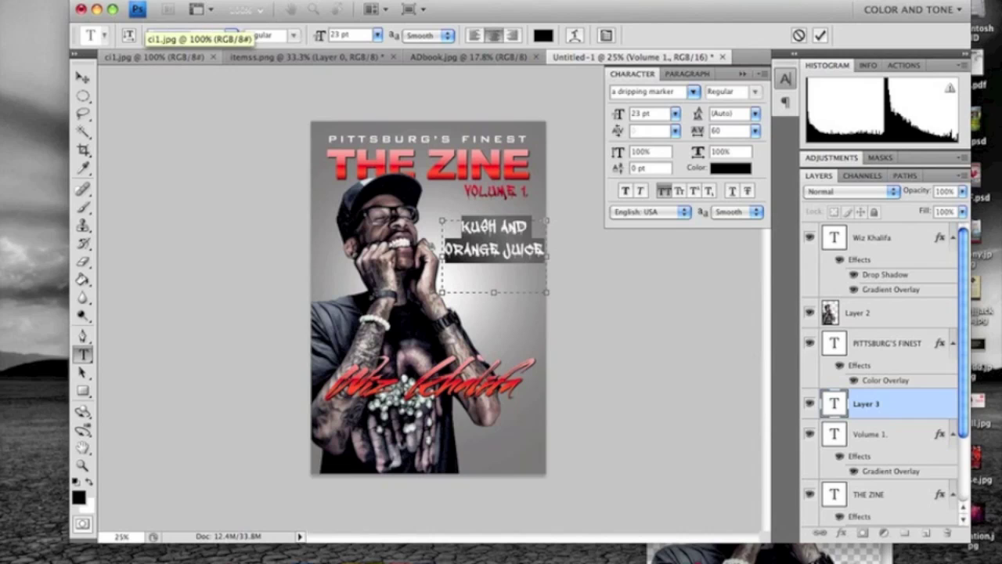
text(Trajan Pro)
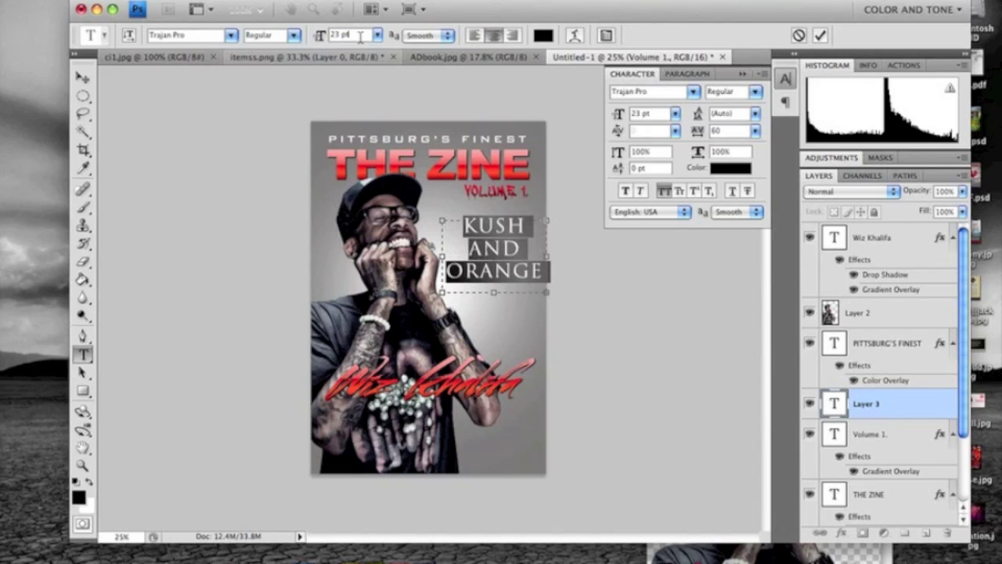
key(Down)
key(Down)
key(Down)
key(Down)
key(Down)
key(Down)
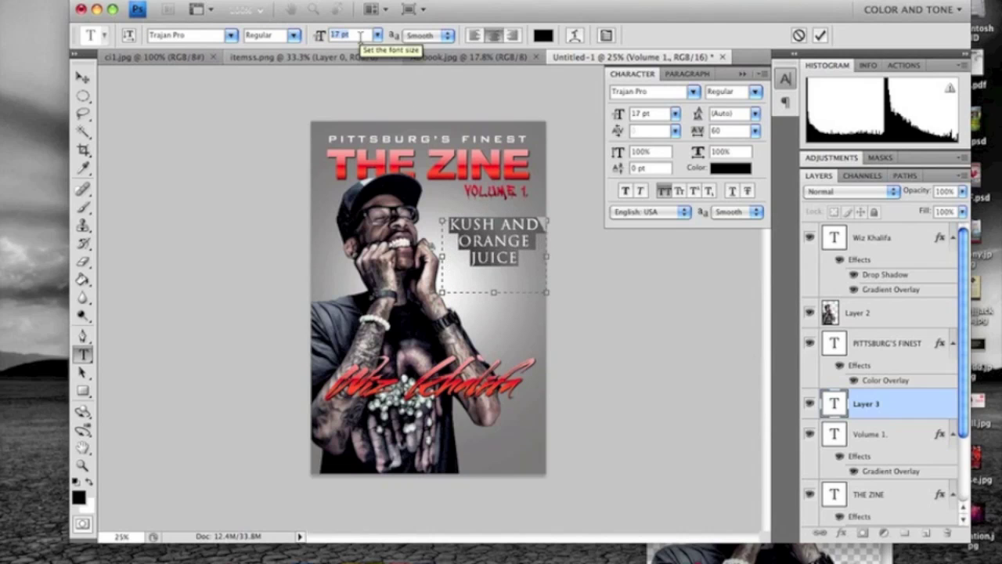
key(Up)
key(Up)
key(Up)
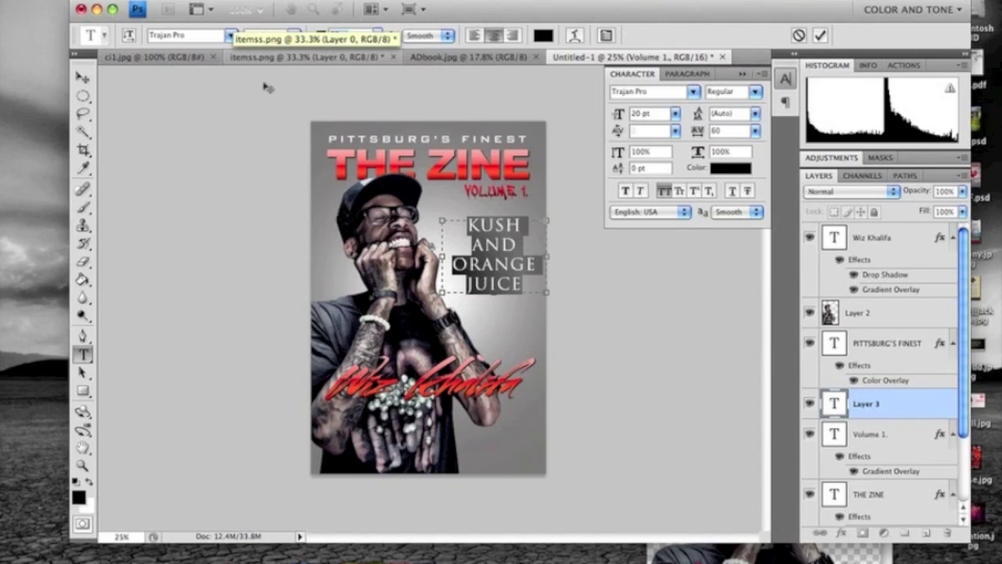
click(83, 77)
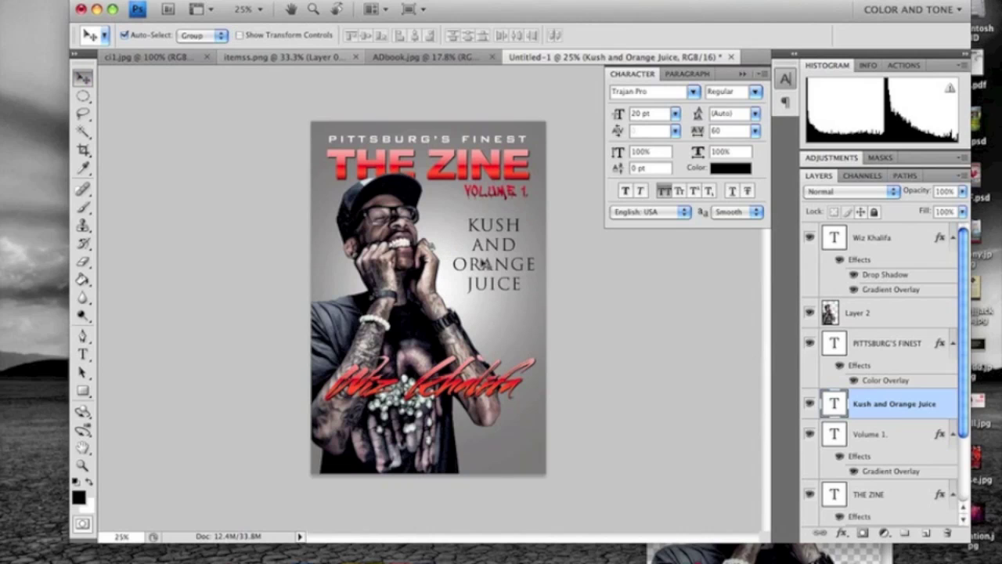
- Reduce the whole Kush and Orange Juice headline to 19 pt
click(82, 354)
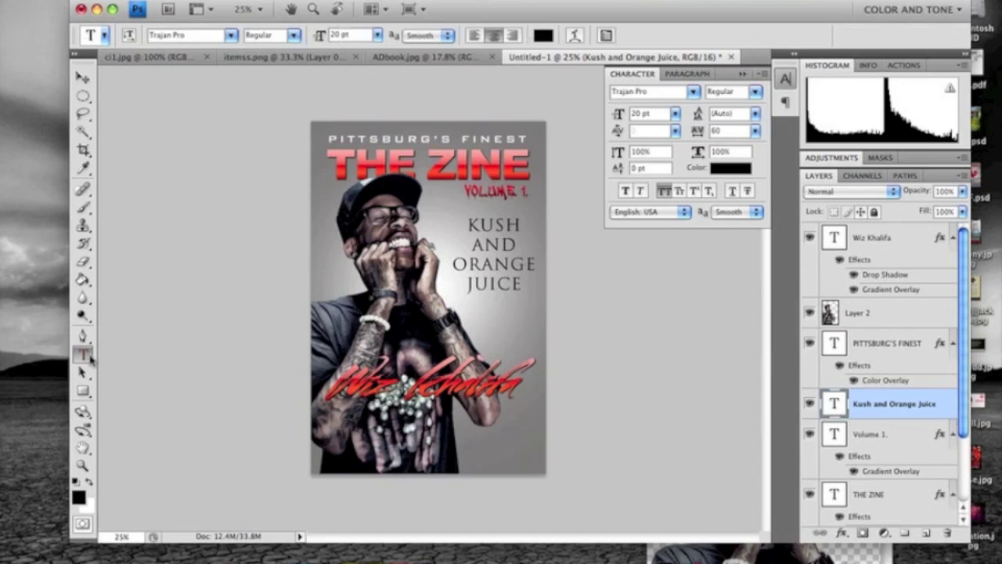
drag(468, 225, 487, 226)
key(super+a)
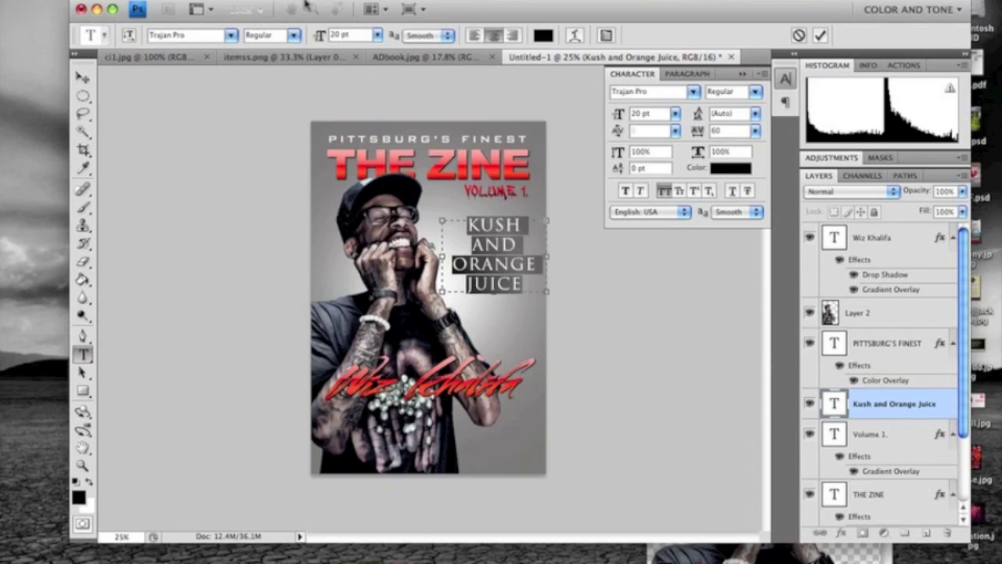
click(342, 37)
key(Down)
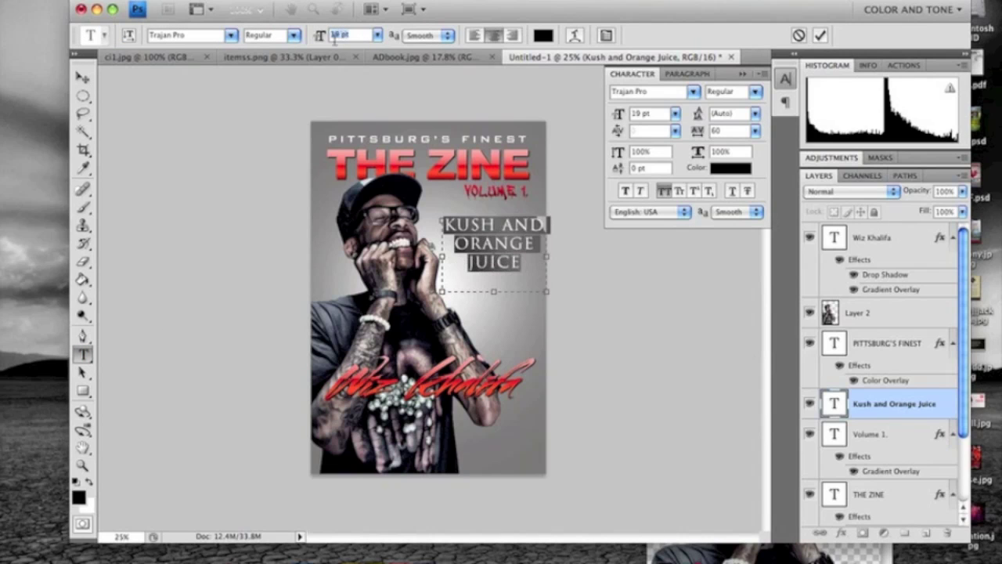
- Shift the Kush and Orange Juice headline slightly left and the Wiz Khalifa name slightly down
click(83, 78)
drag(476, 233, 468, 236)
drag(454, 390, 454, 405)
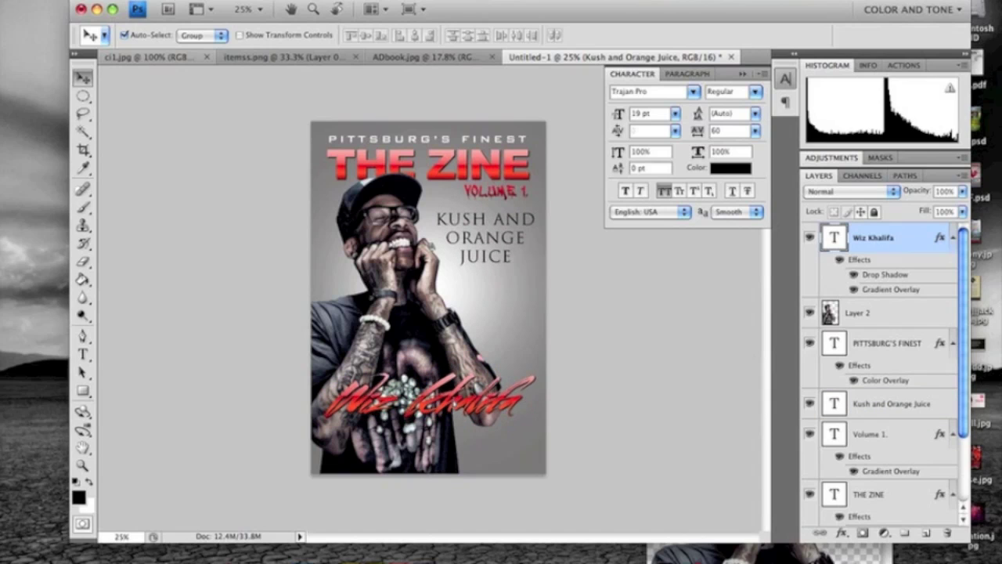
- Add a text box reading Amber Rose below Kush and Orange Juice, in Trajan Pro at 11 pt
click(82, 354)
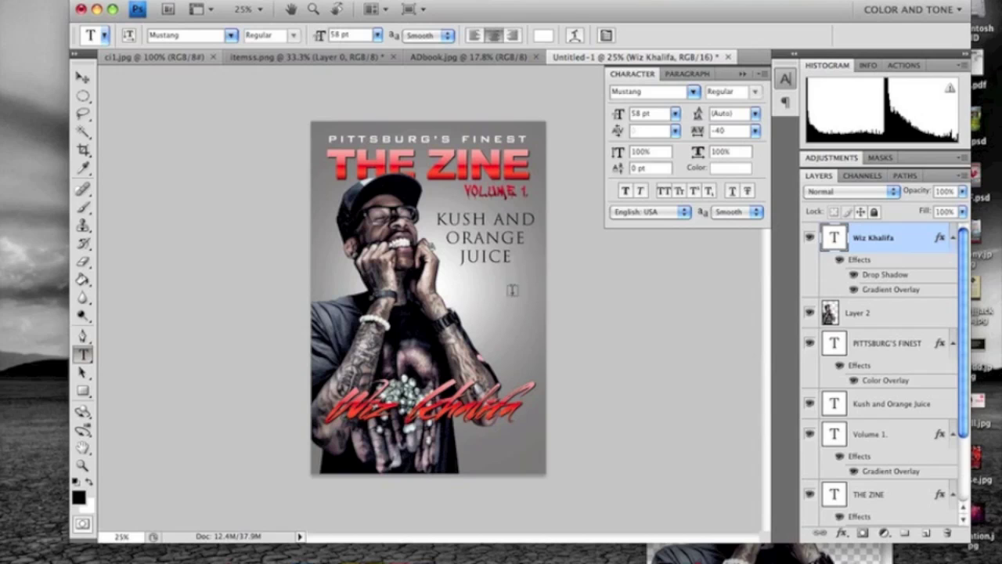
drag(451, 286, 547, 371)
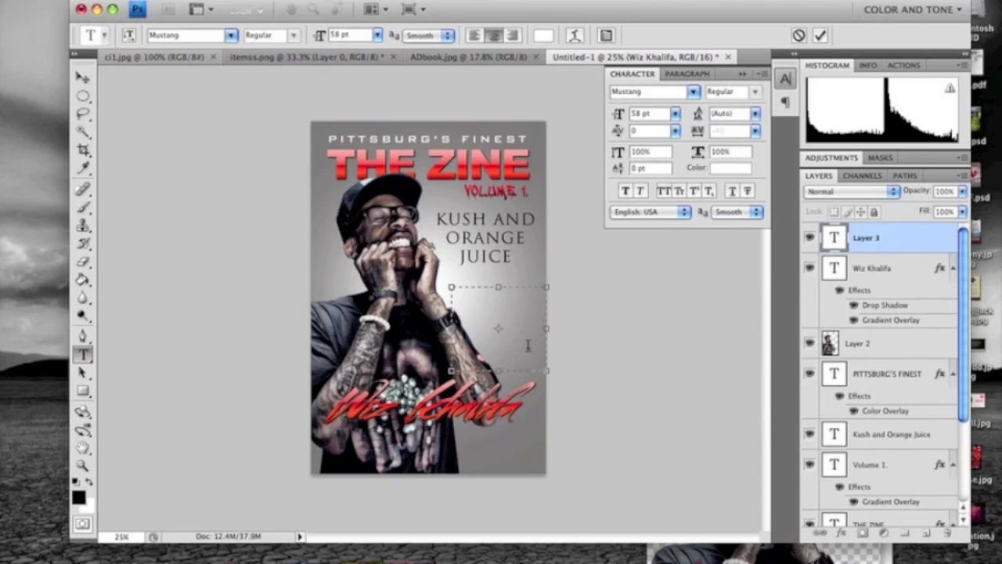
click(219, 38)
text(Trajan Pro)
key(Tab)
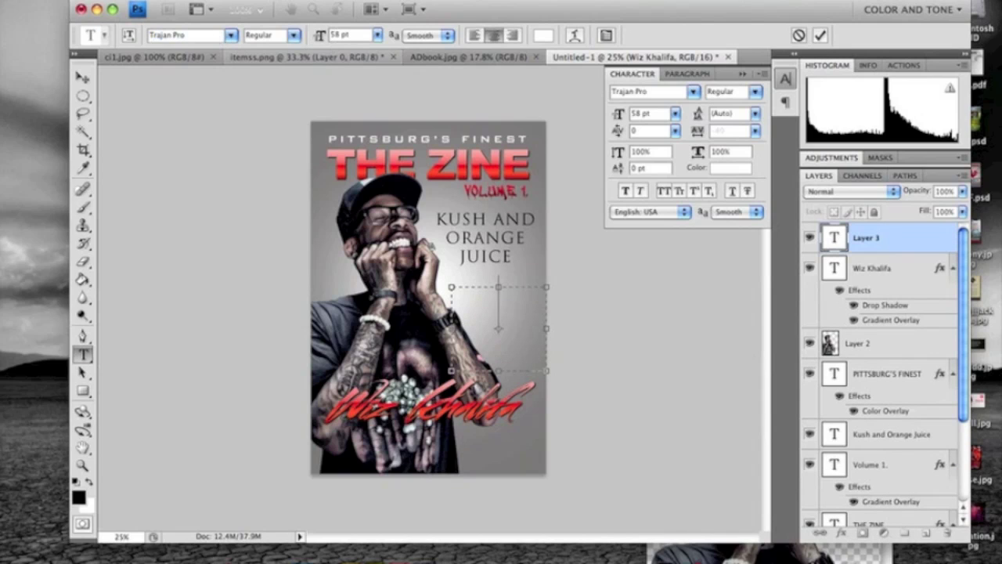
click(377, 37)
click(353, 102)
- Enlarge the Amber Rose text to 19 pt and break it into two lines
key(super+a)
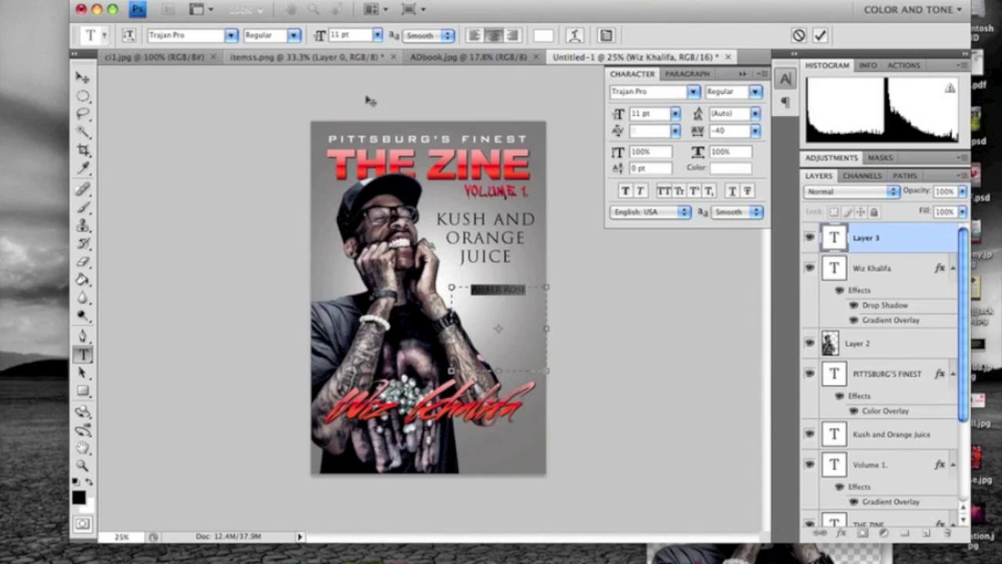
key(Up)
key(Up)
key(Up)
key(Up)
key(Up)
key(Up)
key(Up)
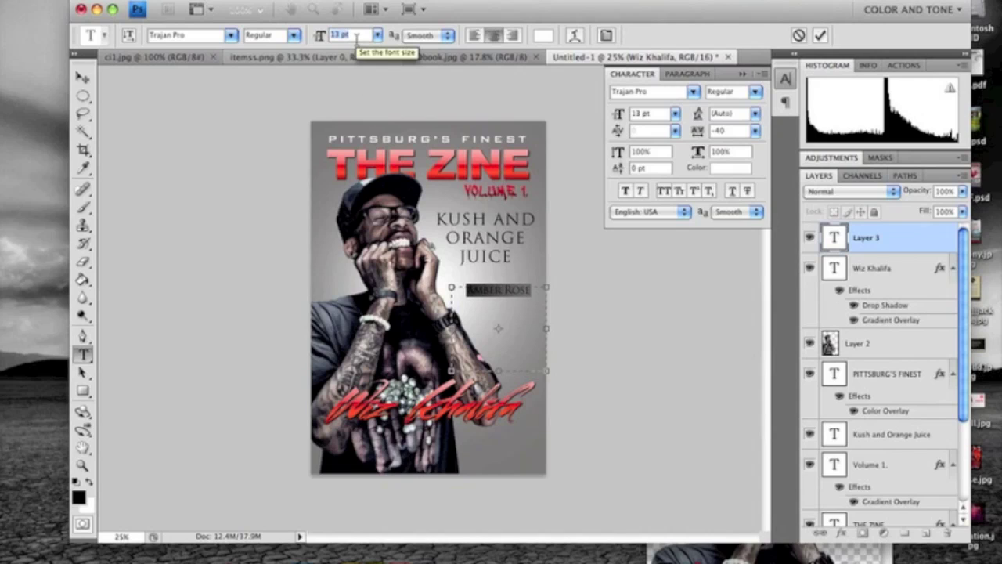
key(Up)
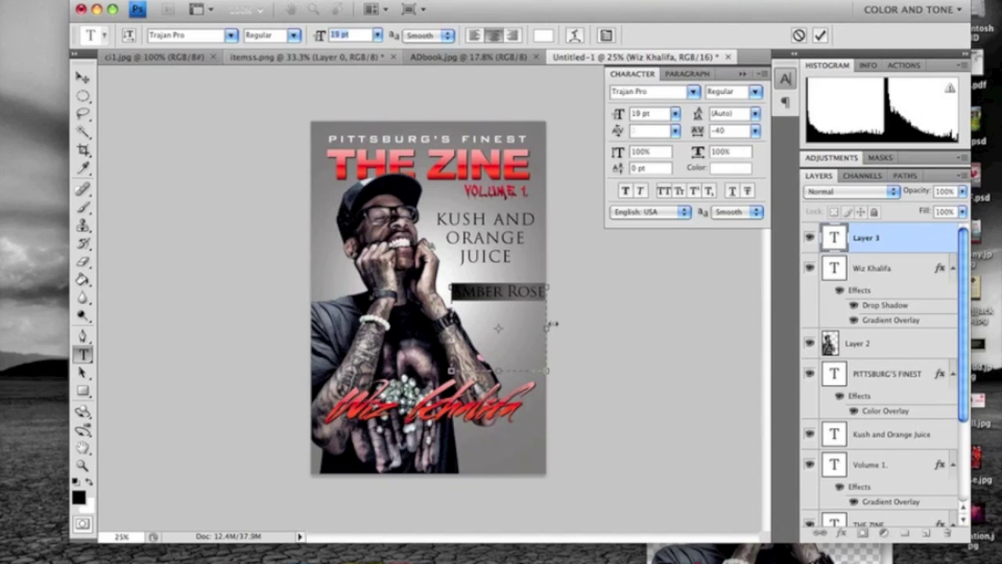
click(509, 294)
key(Return)
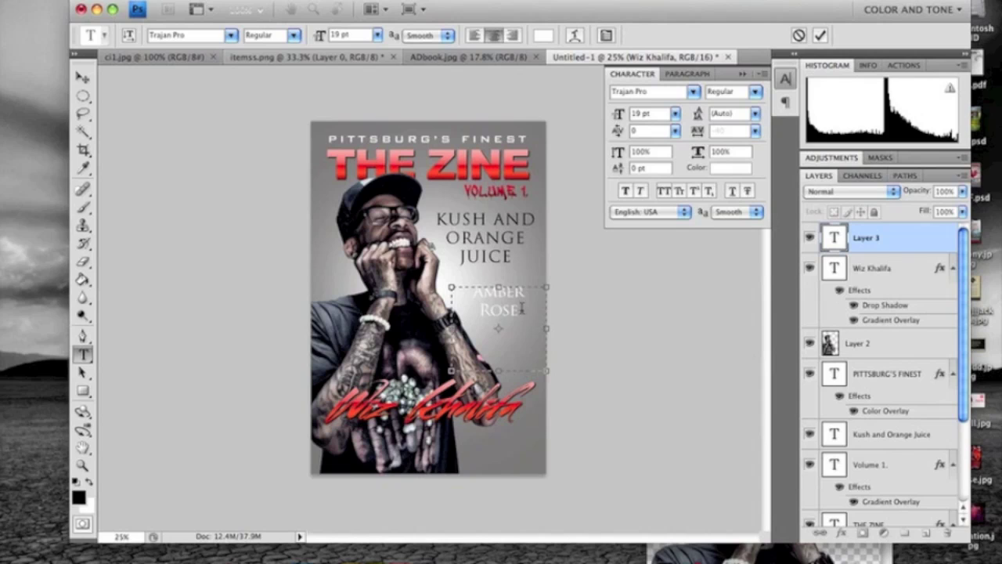
- Enlarge both lines of the Amber Rose text to 29 pt
drag(522, 310, 459, 286)
key(Up)
key(Up)
key(Up)
key(Up)
key(Up)
key(Up)
key(Up)
key(Up)
key(Up)
key(Up)
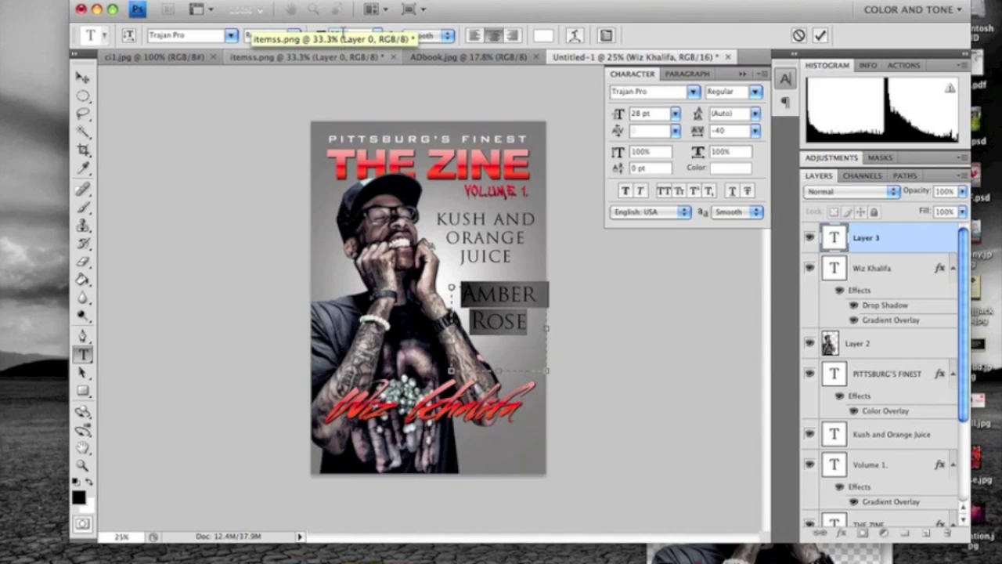
- Color the Amber Rose text black (000000) and move the Wiz Khalifa name slightly up
click(544, 35)
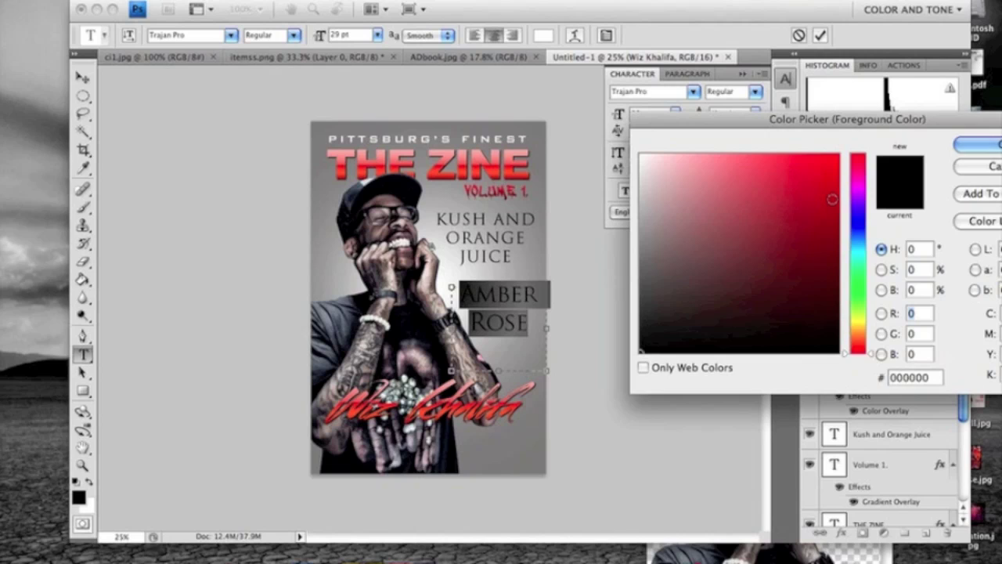
click(967, 141)
click(491, 323)
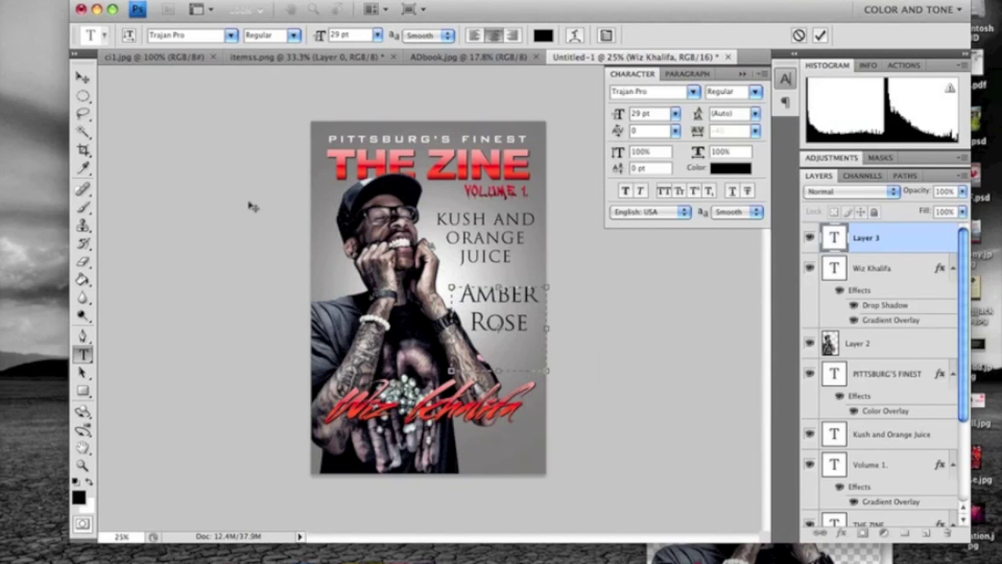
click(86, 79)
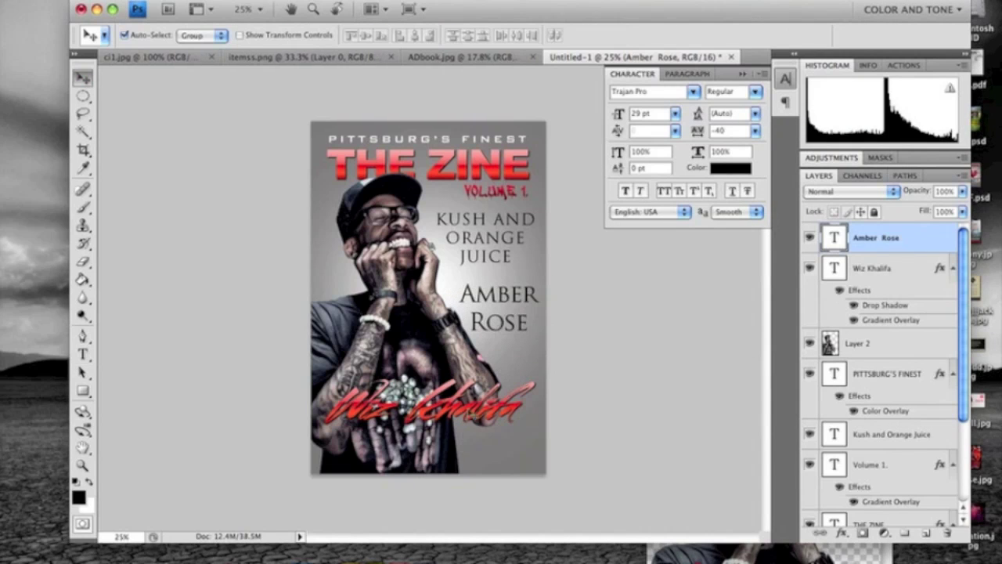
drag(442, 410, 440, 395)
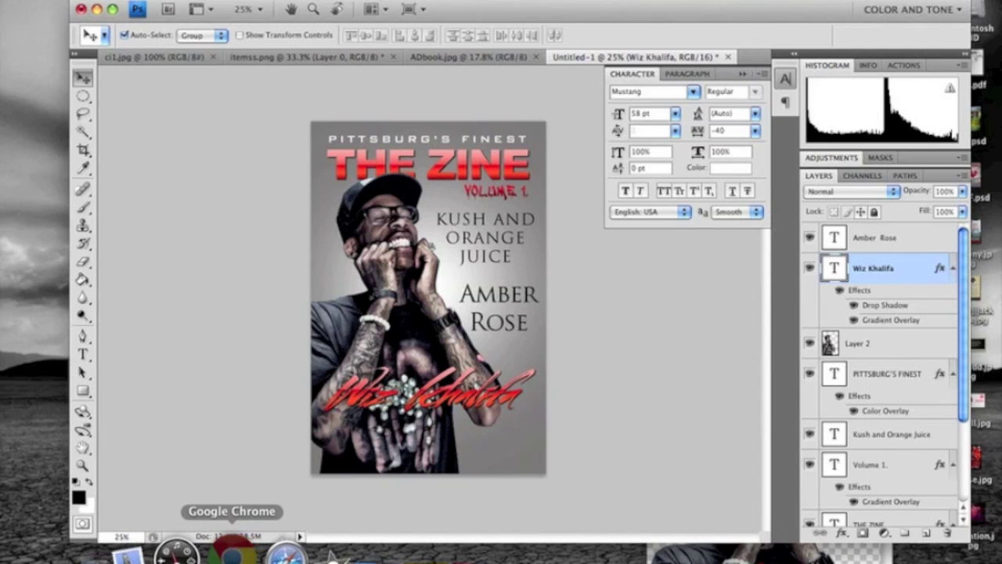
- Switch to Google Chrome and search Google Images for barcode
click(231, 552)
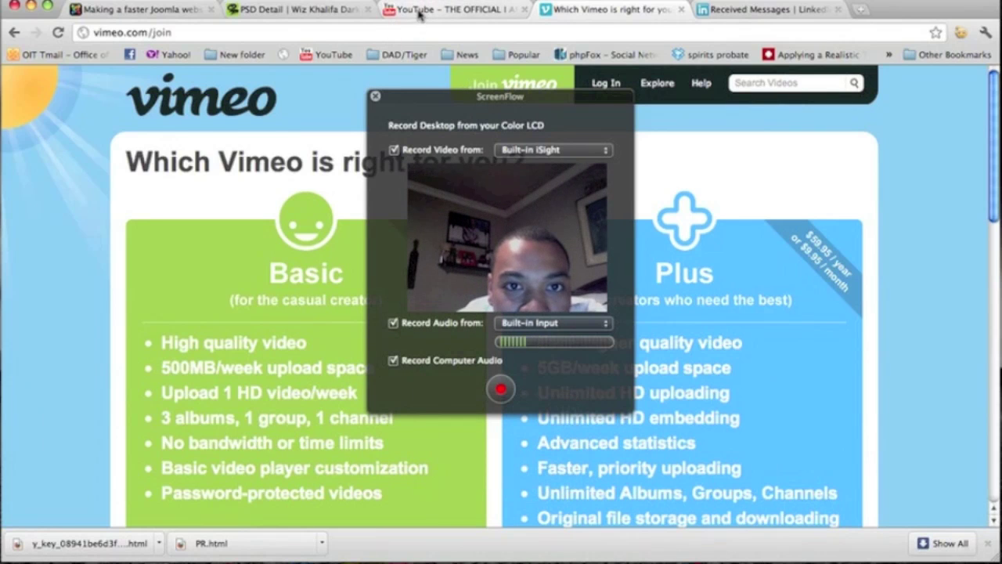
click(416, 11)
click(418, 33)
drag(400, 100, 775, 471)
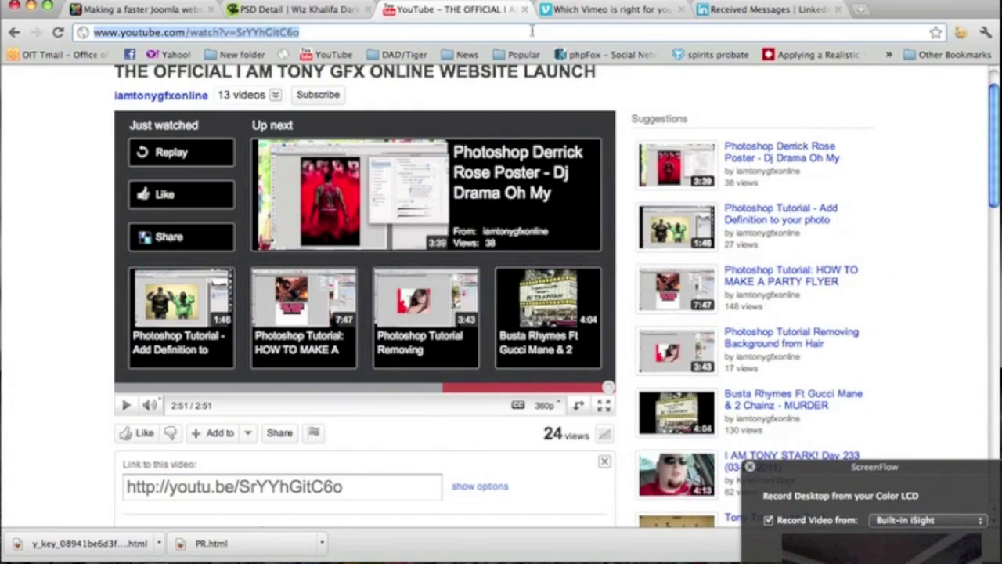
text(barcode)
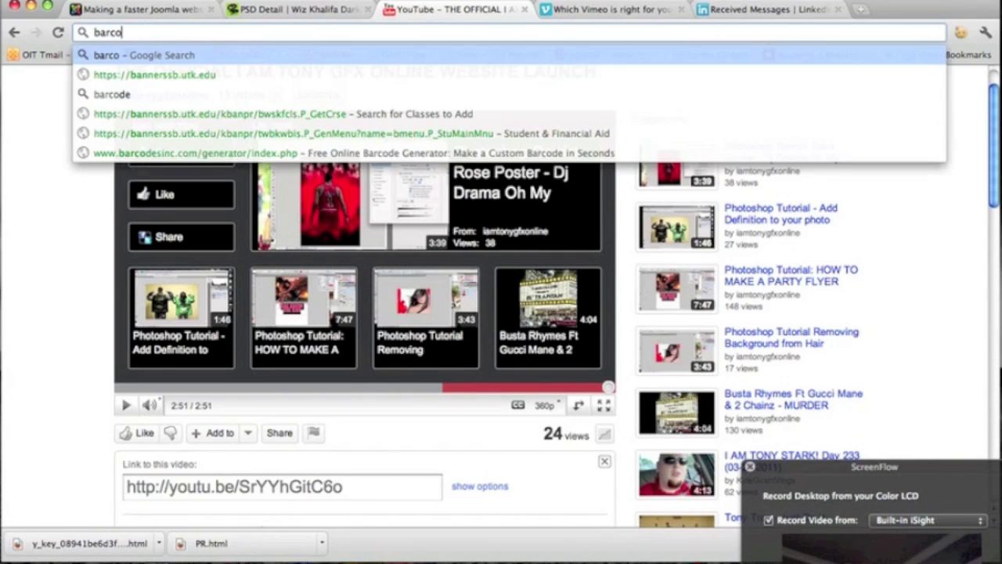
key(Return)
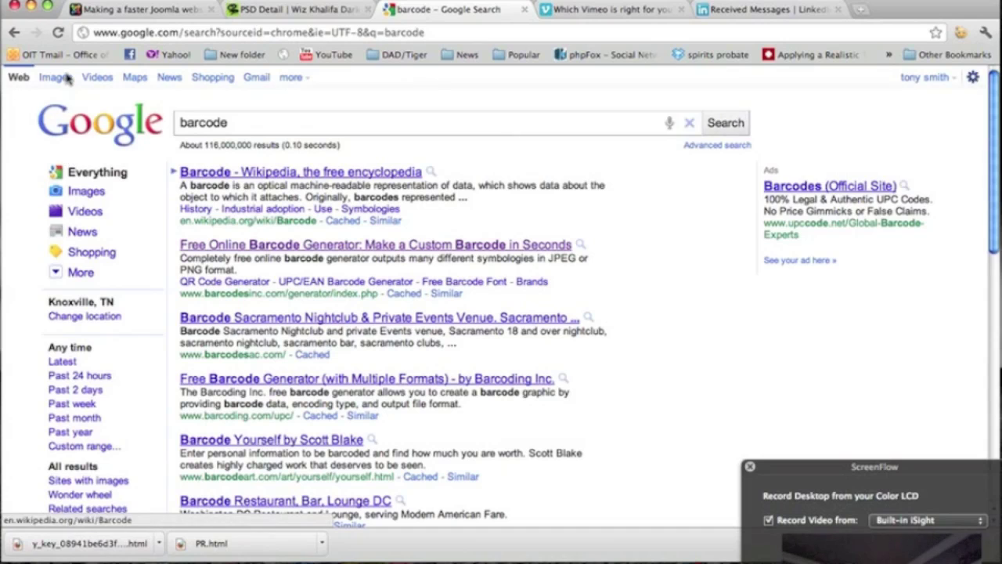
click(67, 78)
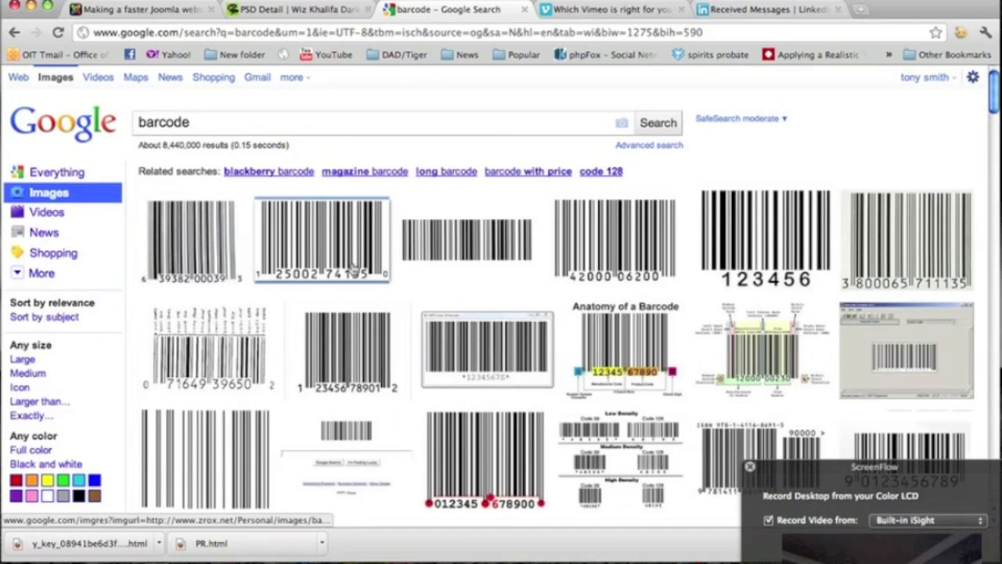
- Open the second barcode result at full size and save it to the Desktop as barcode.png
click(349, 259)
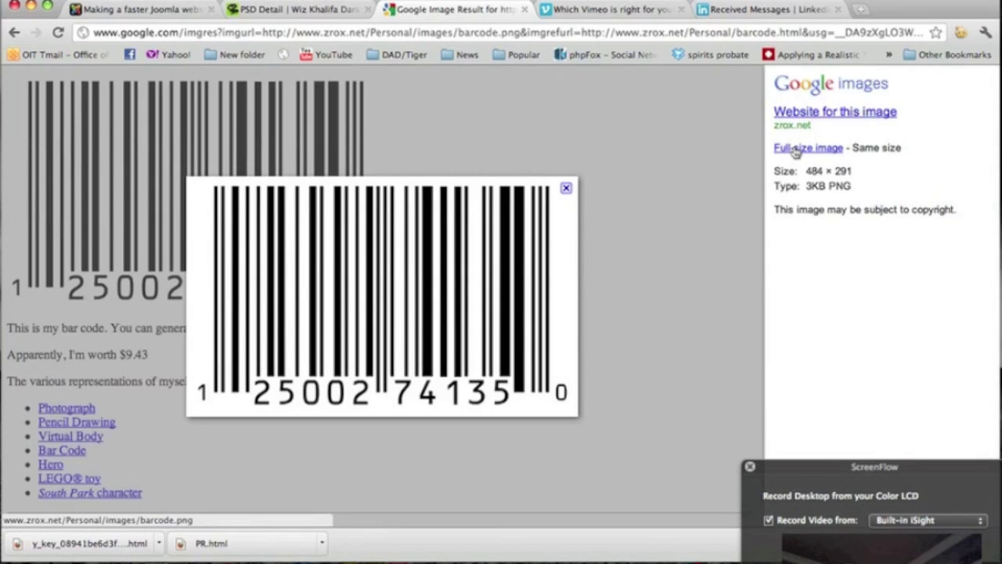
click(795, 151)
drag(242, 172, 643, 321)
click(638, 383)
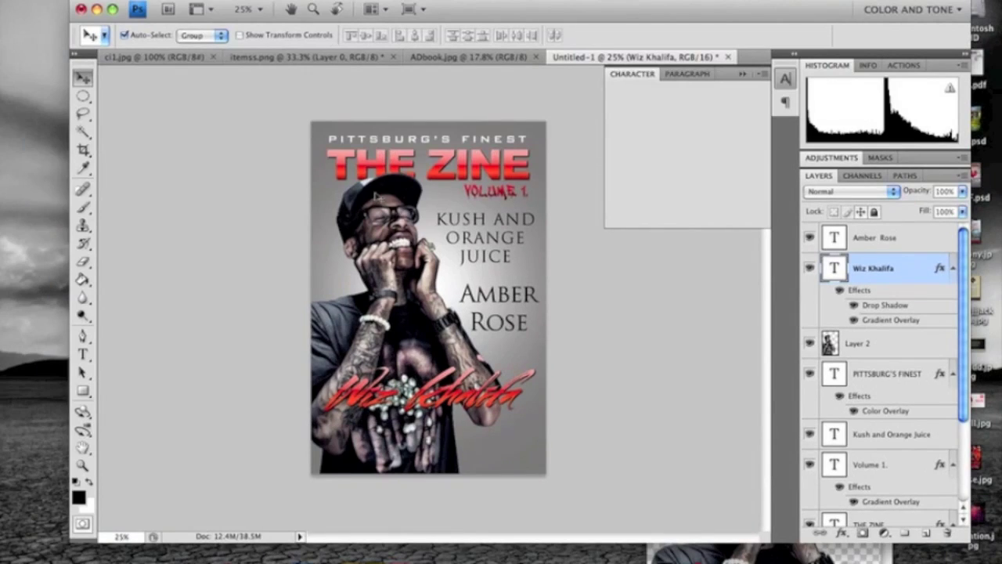
- Open barcode.png from the Desktop in Photoshop and detach it into a floating window beside the cover
click(110, 1)
click(134, 6)
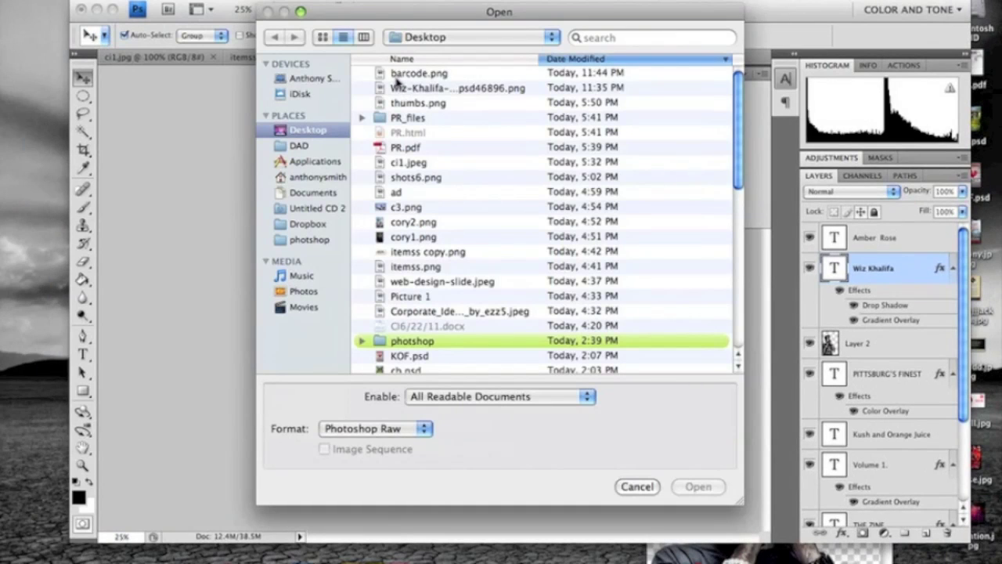
click(698, 486)
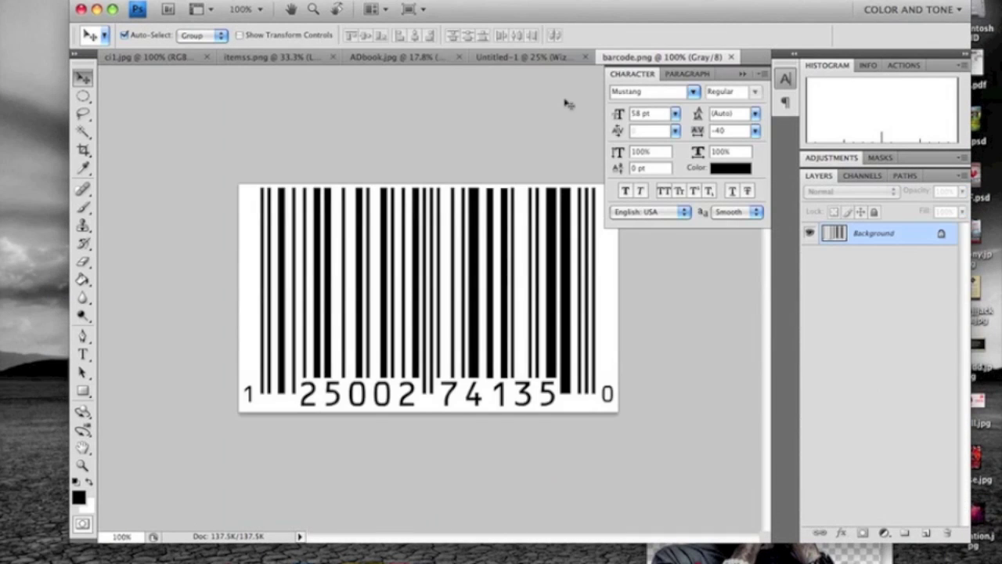
drag(626, 61, 716, 425)
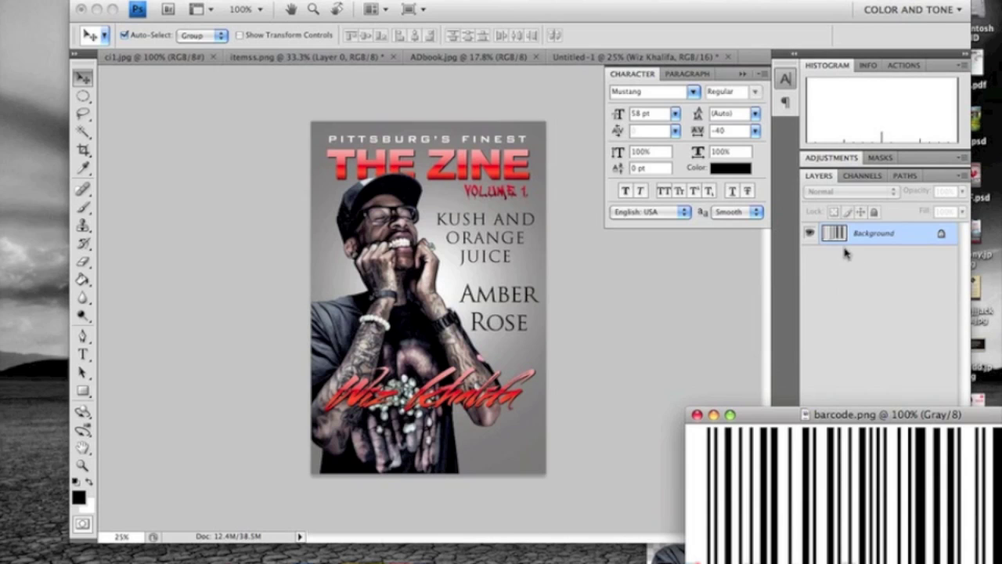
- Copy the barcode image into the magazine cover document, accepting the conversion to a different bit depth
drag(837, 238, 604, 389)
drag(497, 437, 496, 437)
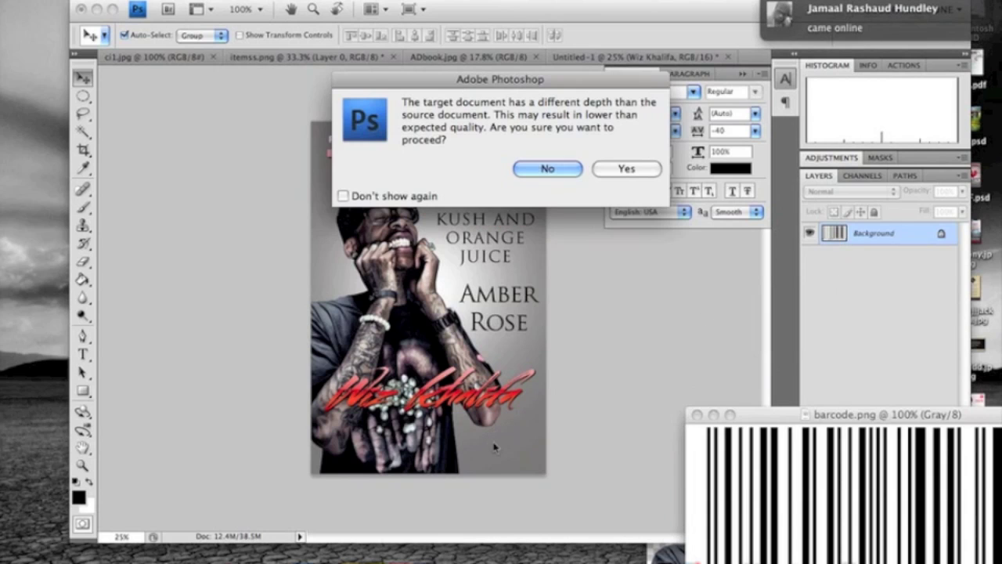
click(631, 171)
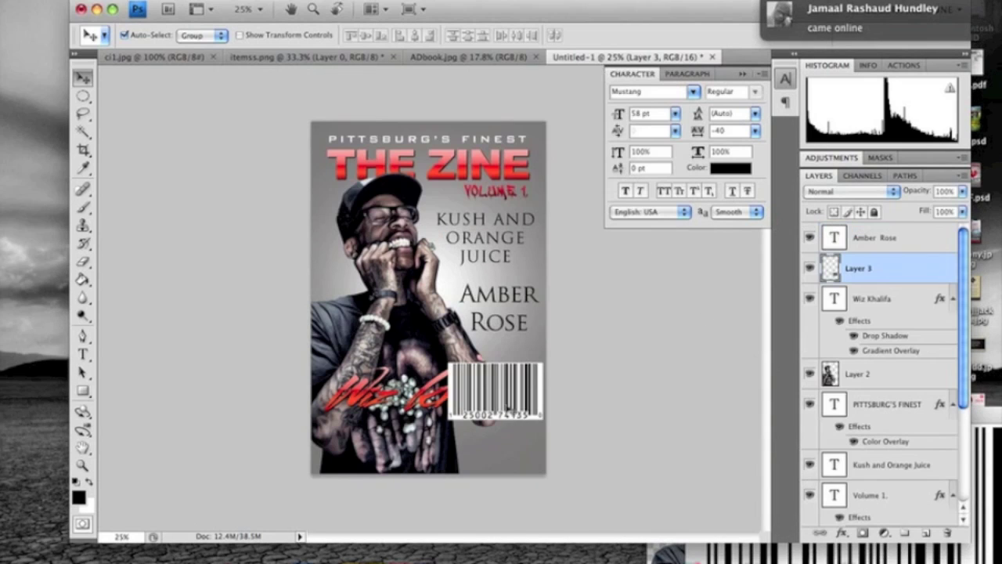
- Scale the barcode down to roughly half its size and fit it in the cover's bottom-right corner
key(super+t)
drag(448, 362, 515, 450)
key(Return)
key(v)
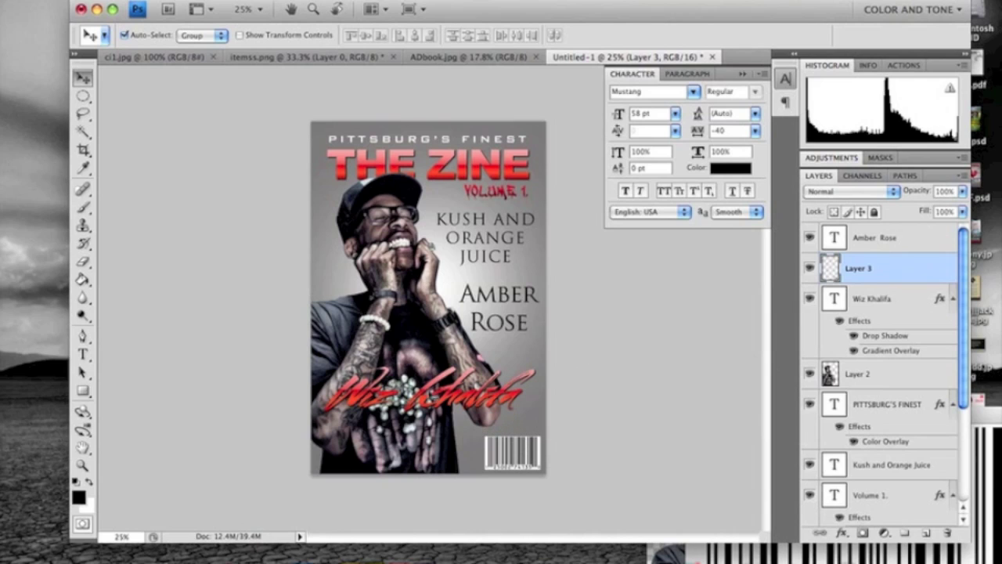
- Add a text box across the cover below the Wiz Khalifa name reading "mr. black andd yellow" at 10 pt
click(82, 354)
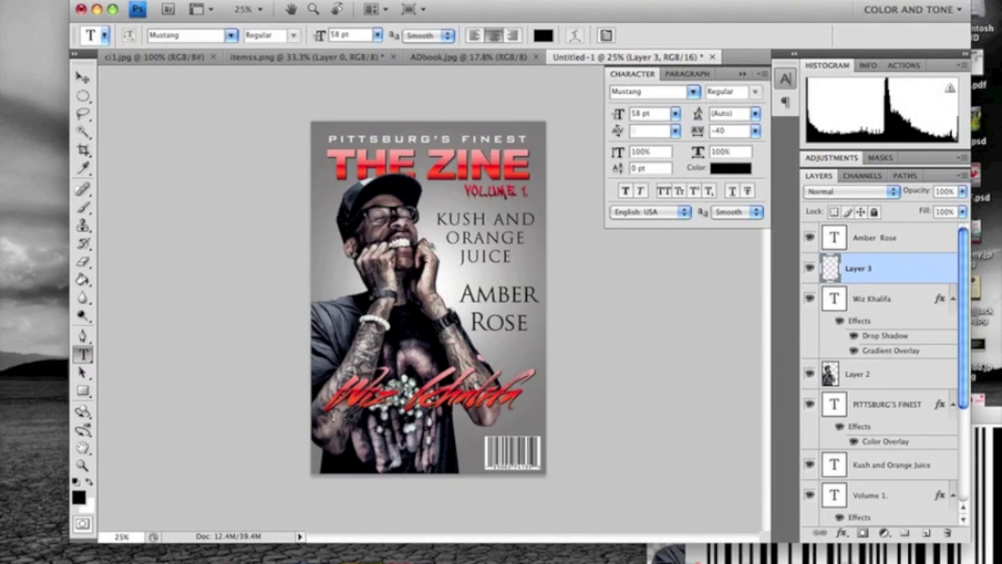
drag(318, 423, 545, 451)
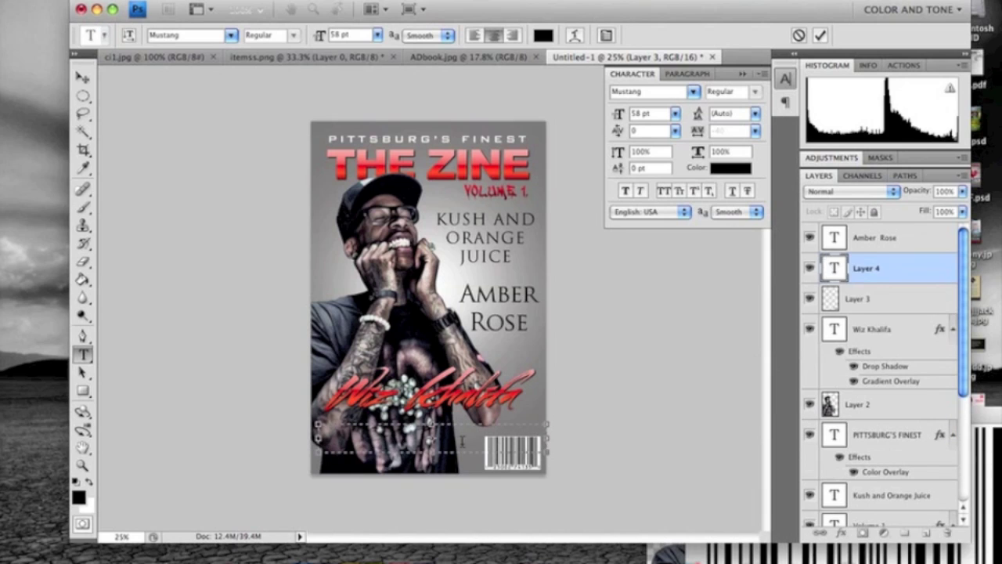
click(378, 36)
click(359, 100)
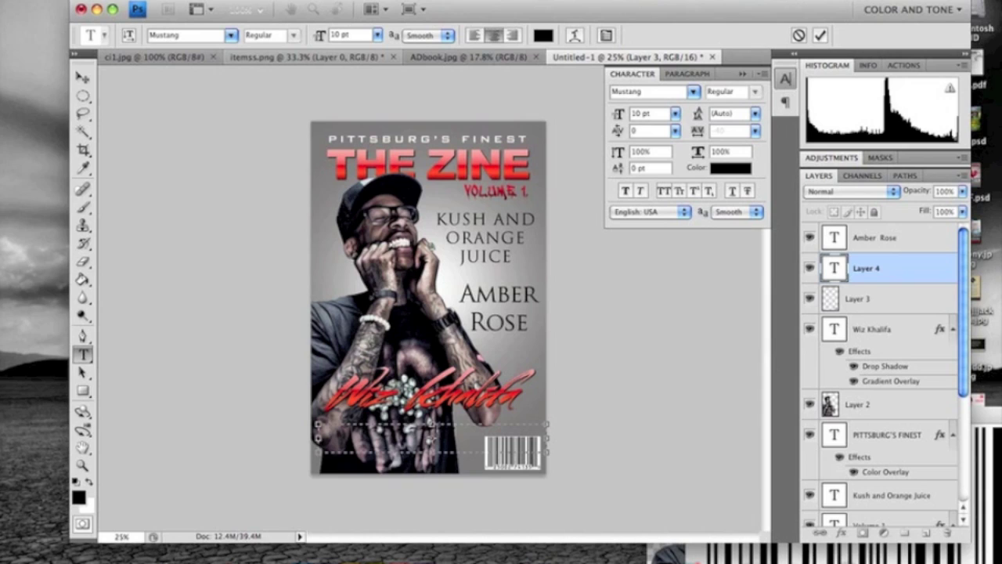
- Set all the tagline text in BankGothic Md BT Medium at 15 pt
key(super+a)
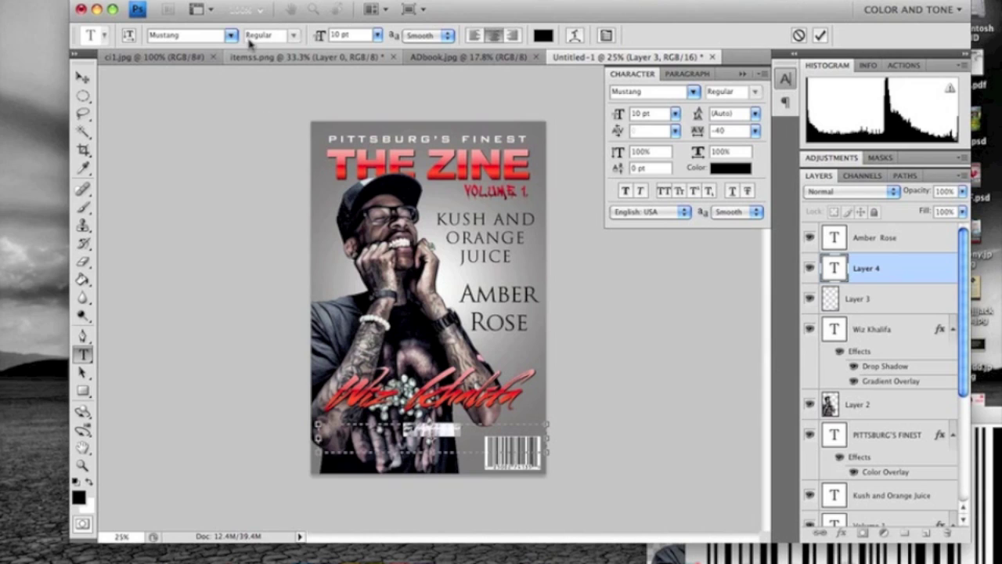
click(202, 39)
text(BankGothic Md BT)
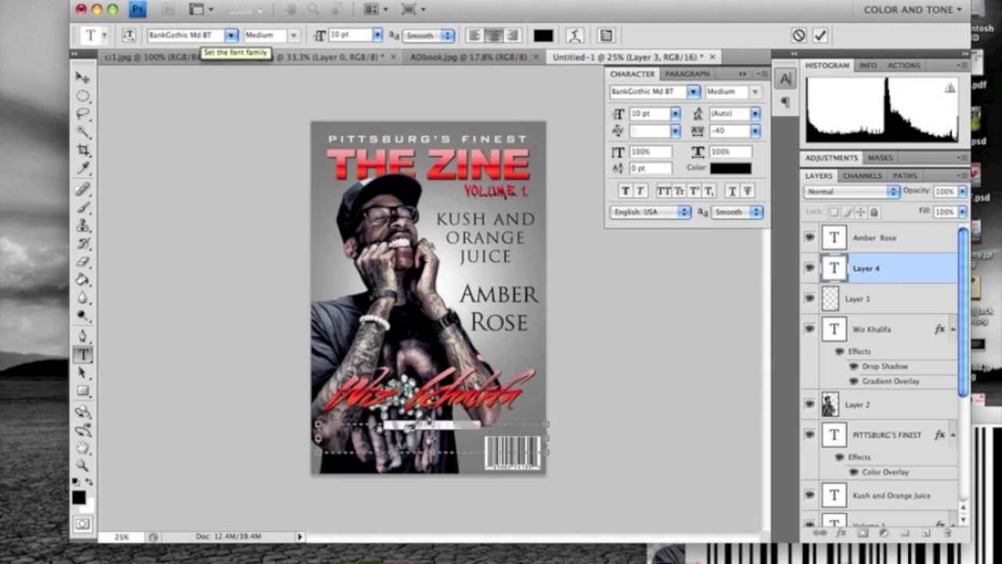
key(Up)
key(Up)
key(Up)
key(Up)
key(Up)
- Increase the tagline's tracking to 240 so it spans the cover width
click(720, 130)
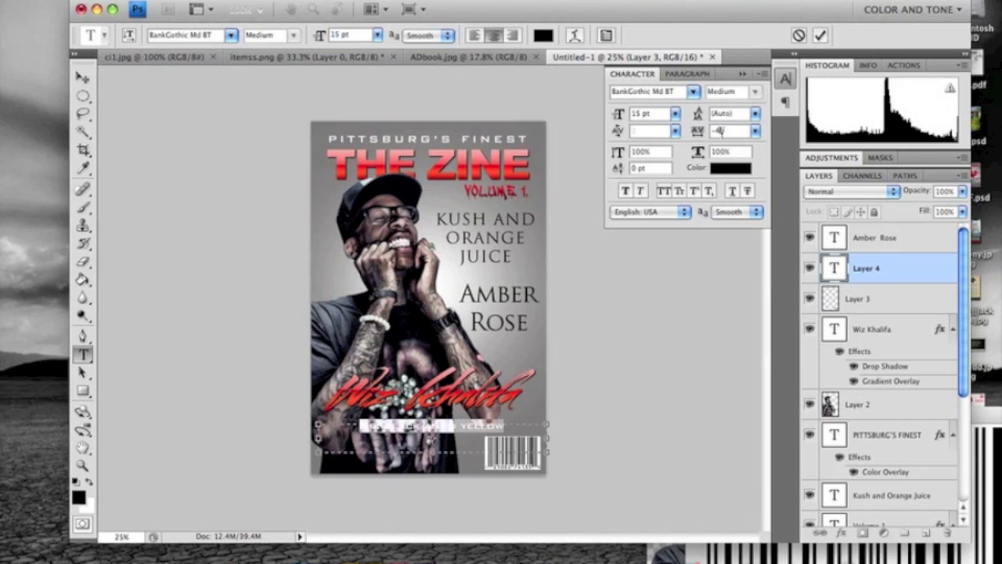
key(Up)
key(Up)
key(Up)
key(Up)
key(Up)
key(Up)
key(Up)
key(Up)
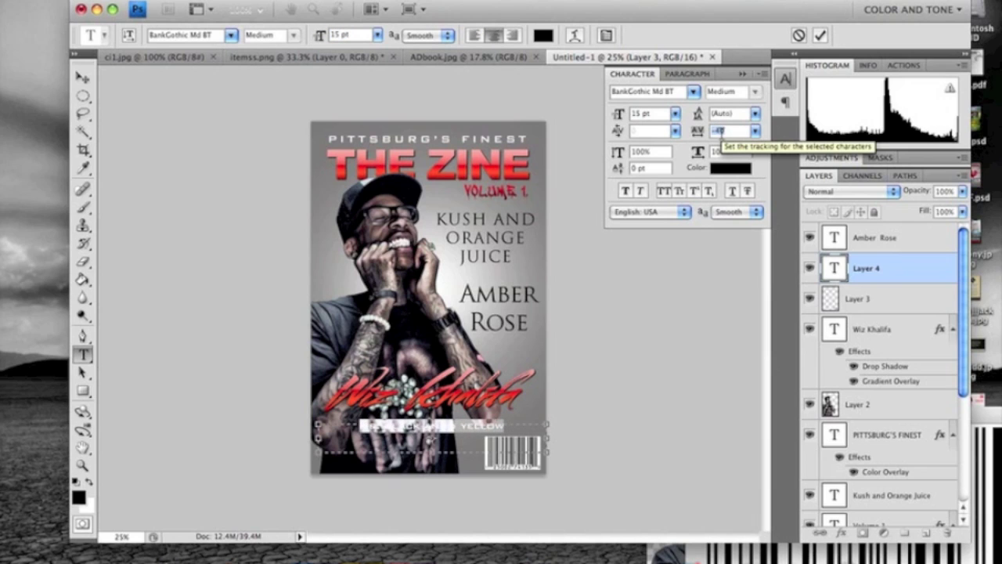
key(Up)
key(Up)
key(Up)
key(Up)
key(Up)
key(Up)
key(Up)
key(Up)
key(Up)
key(Up)
key(Up)
key(Up)
key(Up)
key(Up)
key(Up)
key(Up)
key(Up)
key(Up)
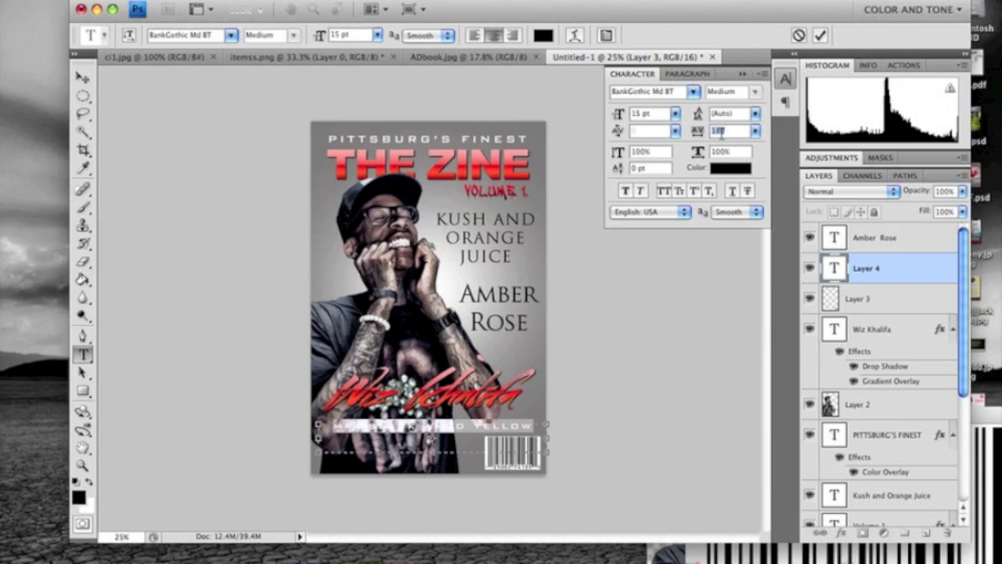
key(Up)
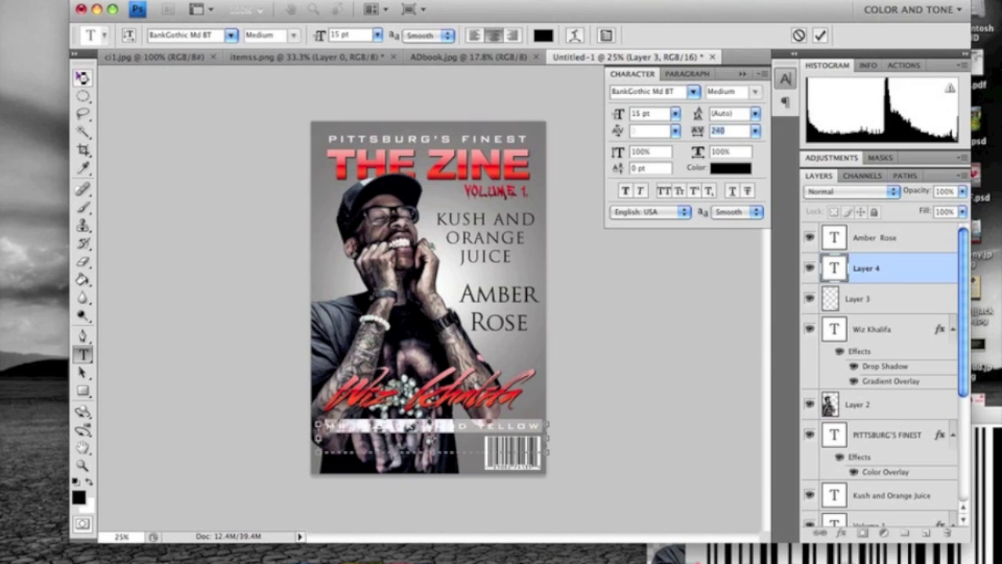
- Nudge the tagline left beneath the Wiz Khalifa name and shift the name slightly down and right
click(82, 78)
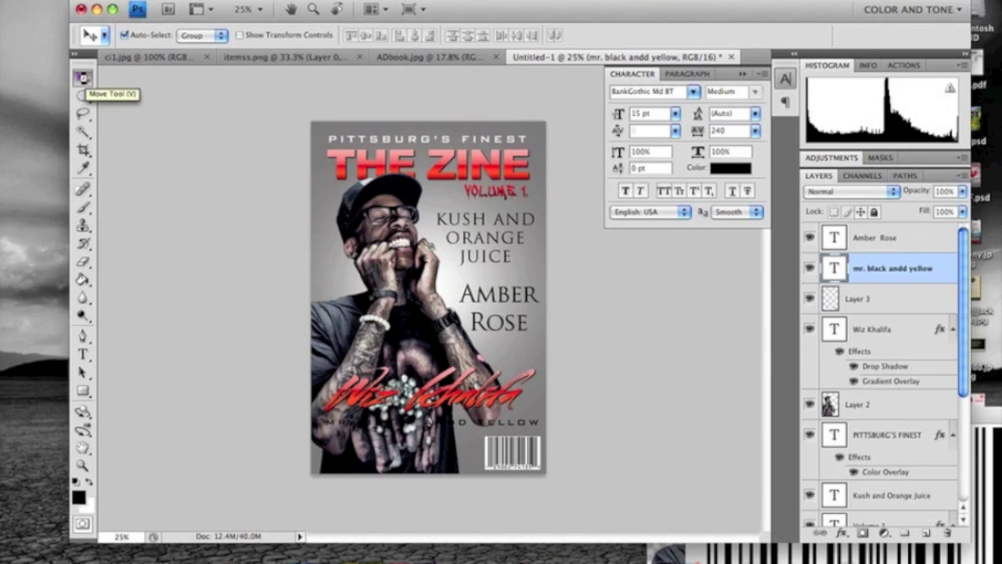
key(shift+Left)
key(shift+Left)
key(shift+Left)
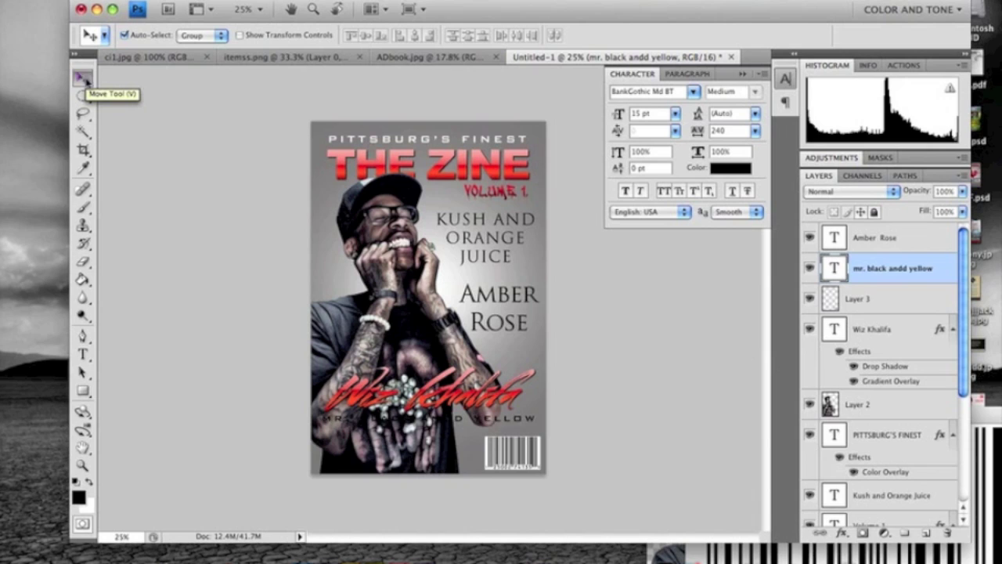
drag(358, 388, 362, 394)
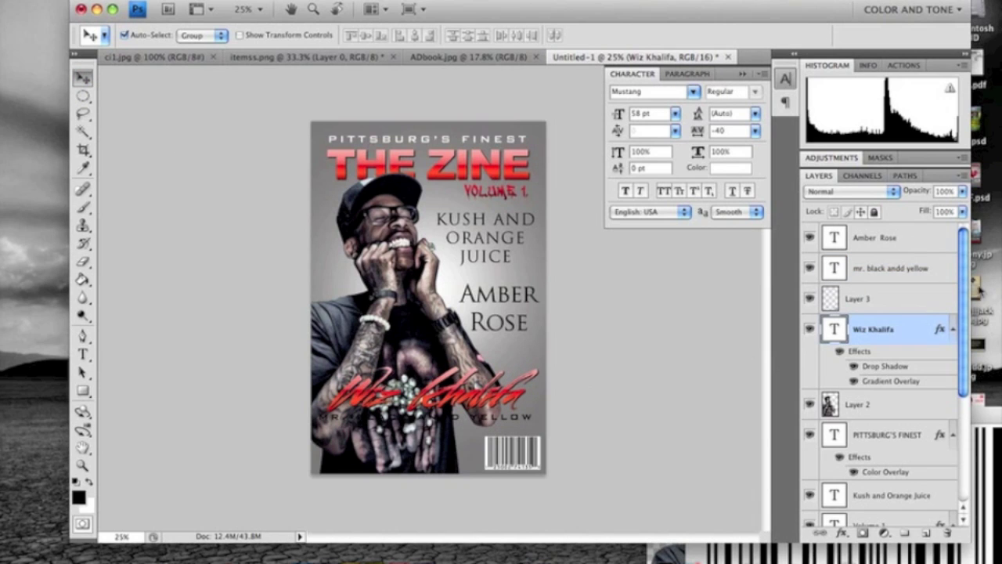
- Copy the Wiz Khalifa layer's drop shadow and gradient overlay style onto the black and yellow tagline layer
right_click(899, 337)
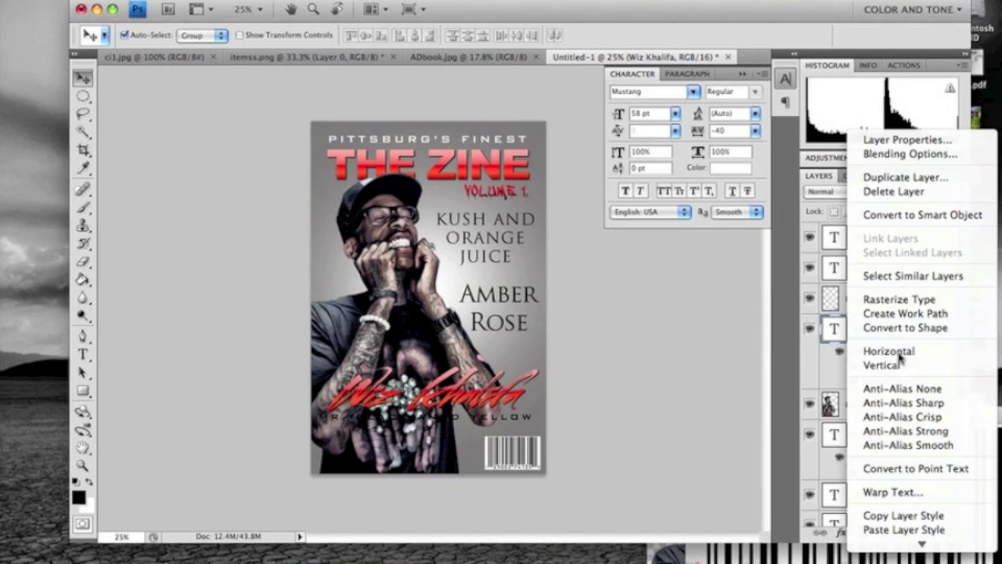
click(893, 515)
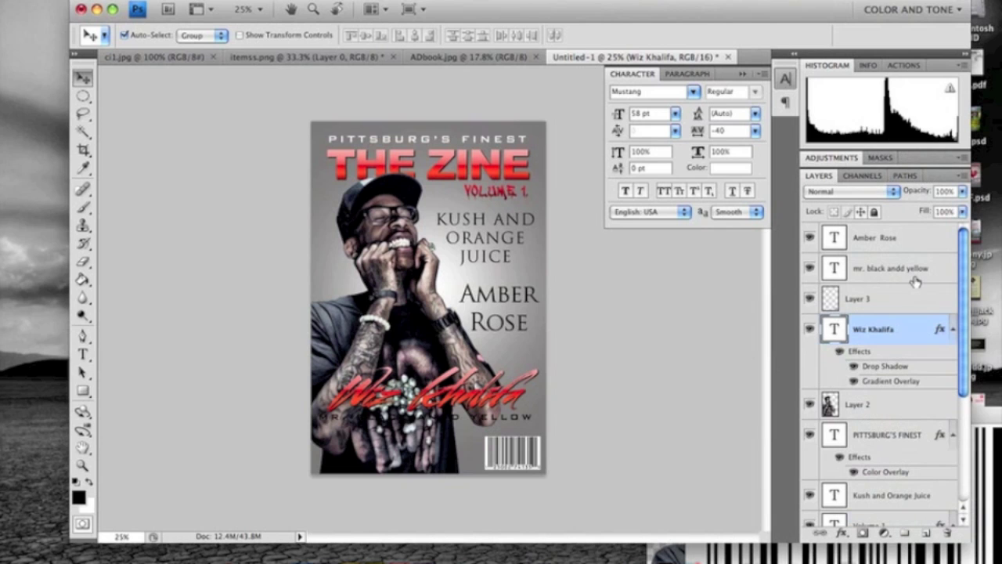
click(916, 282)
right_click(915, 280)
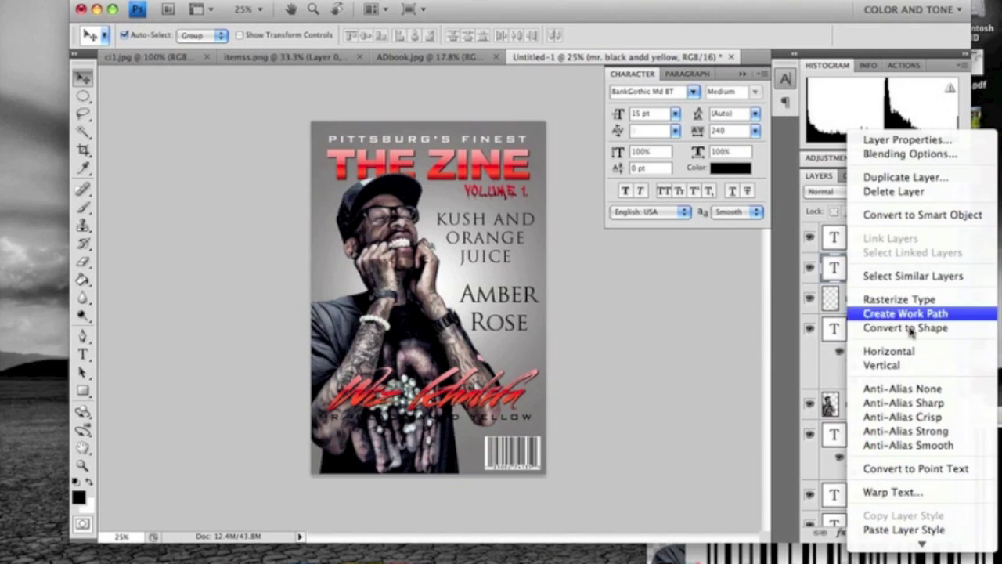
click(887, 530)
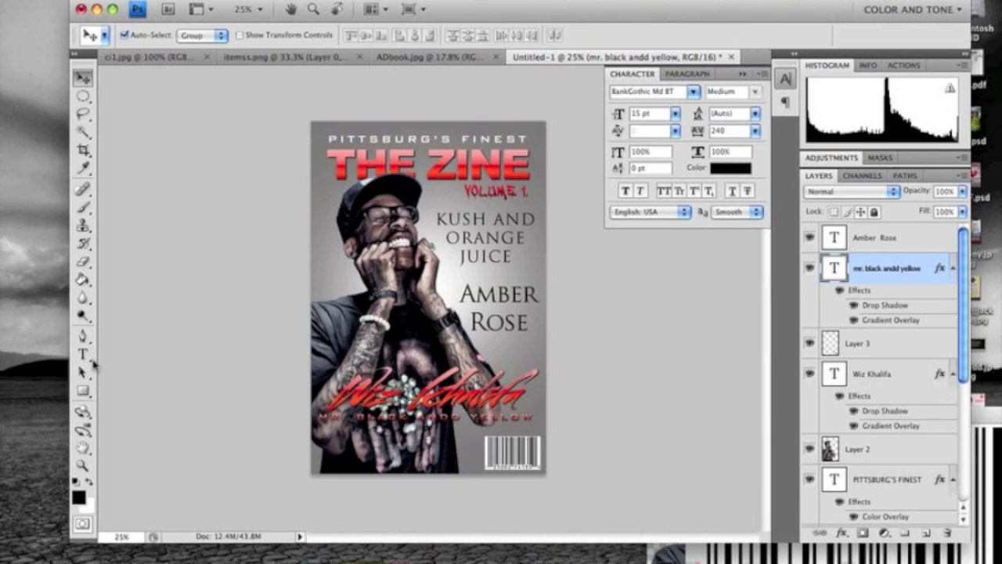
- Correct the misspelled "andd" in the tagline so it reads "mr. black and yellow"
click(82, 354)
click(446, 416)
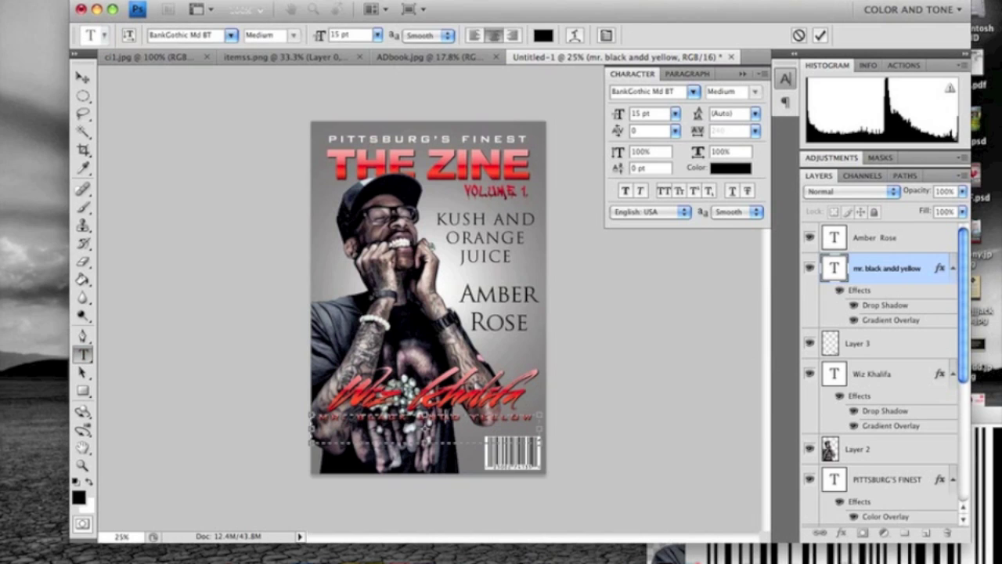
click(82, 78)
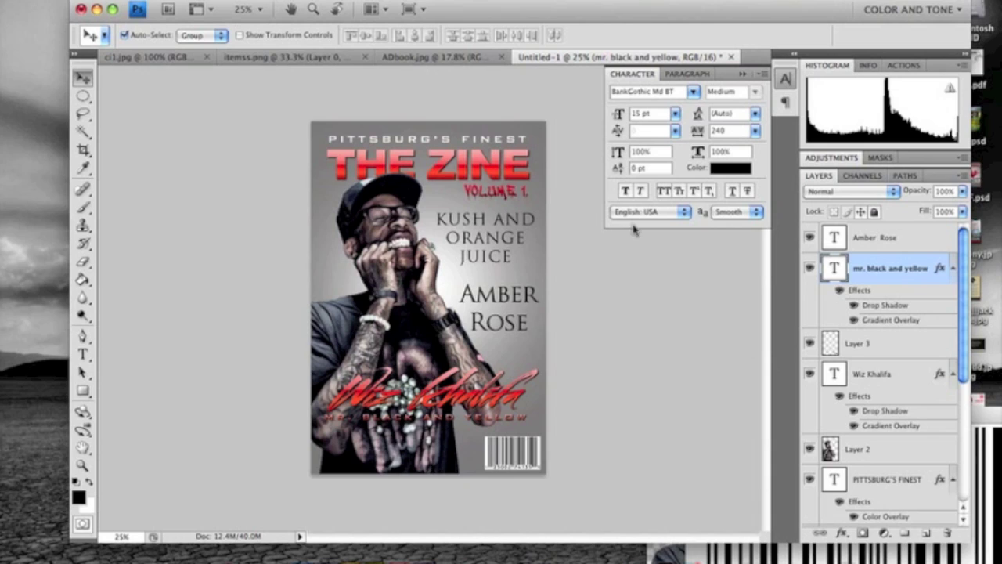